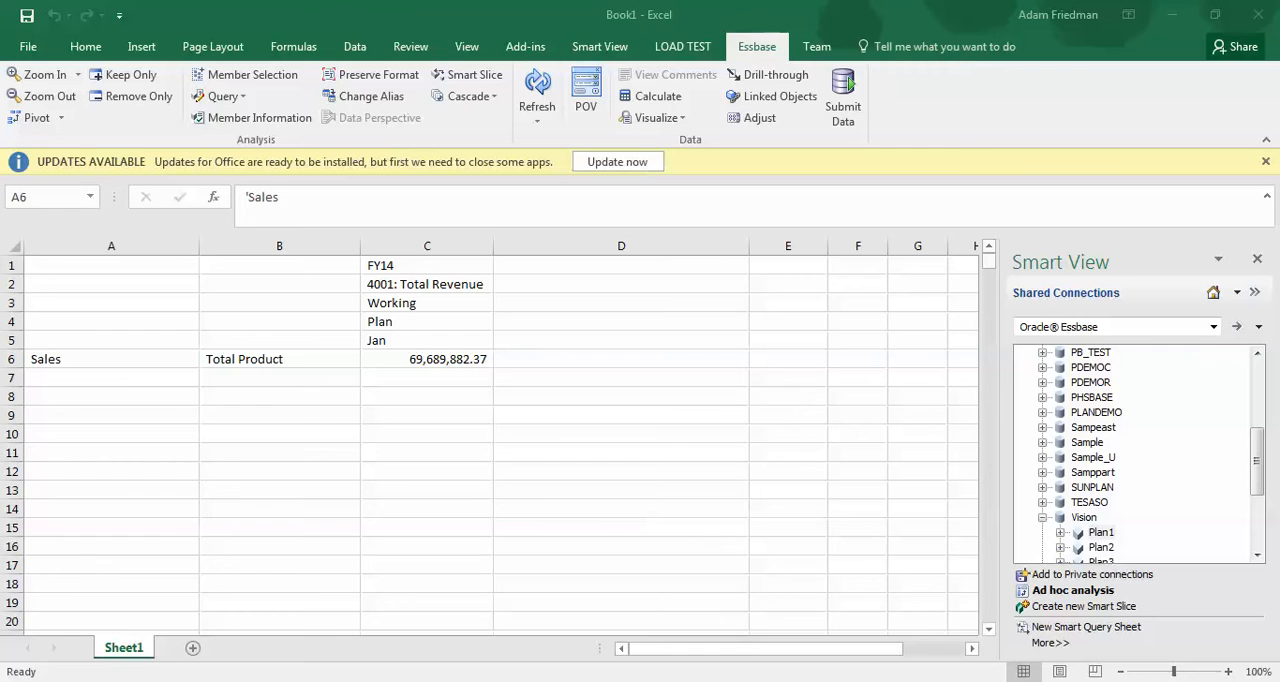
Review the Smart View member options and data options, leaving them without making changes
left_click(600, 47)
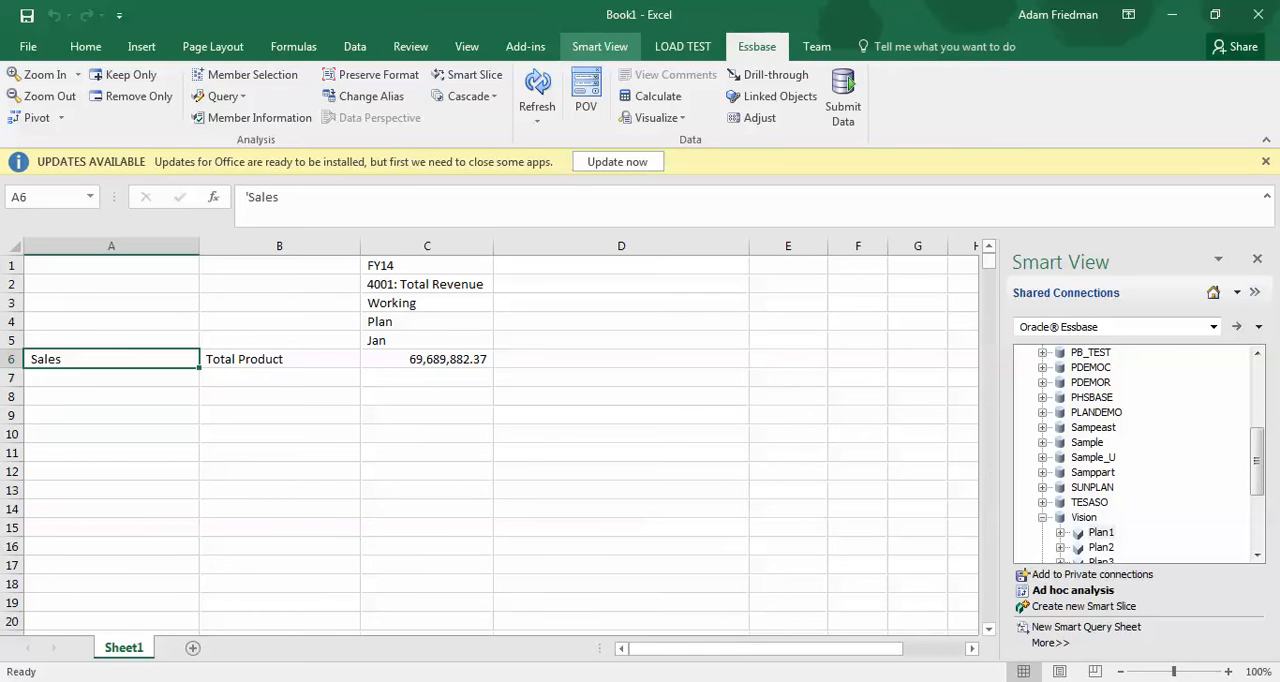
left_click(600, 47)
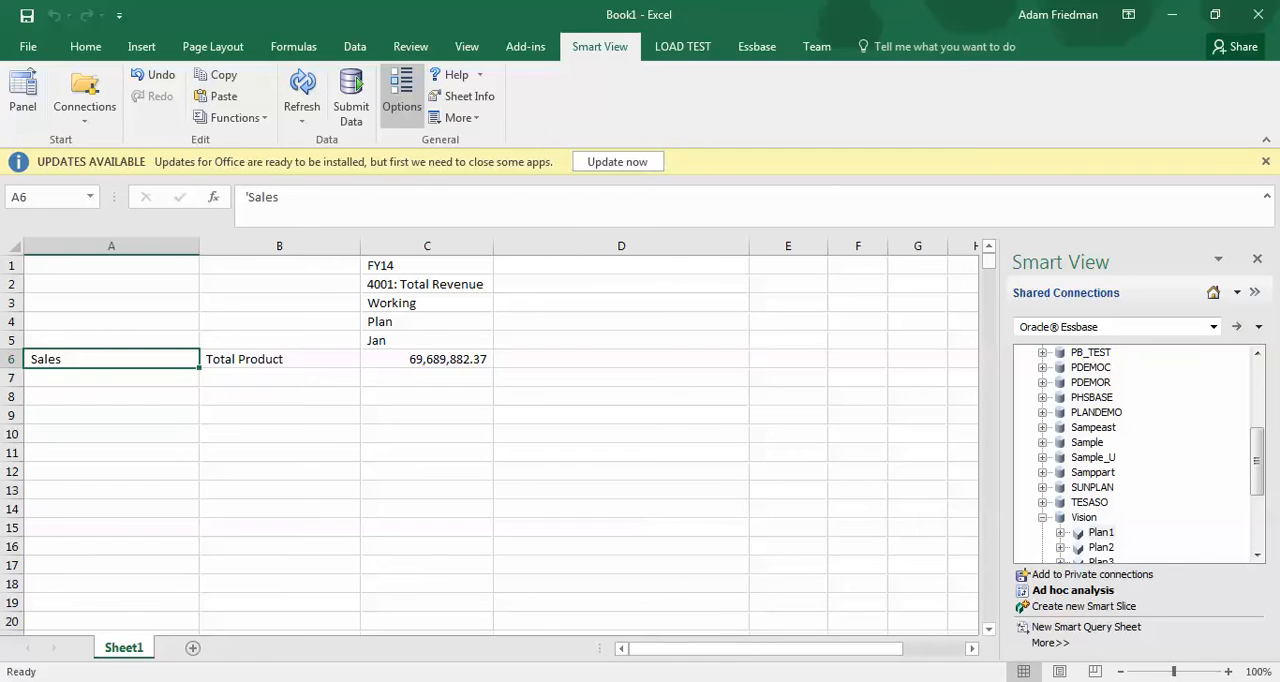
left_click(401, 95)
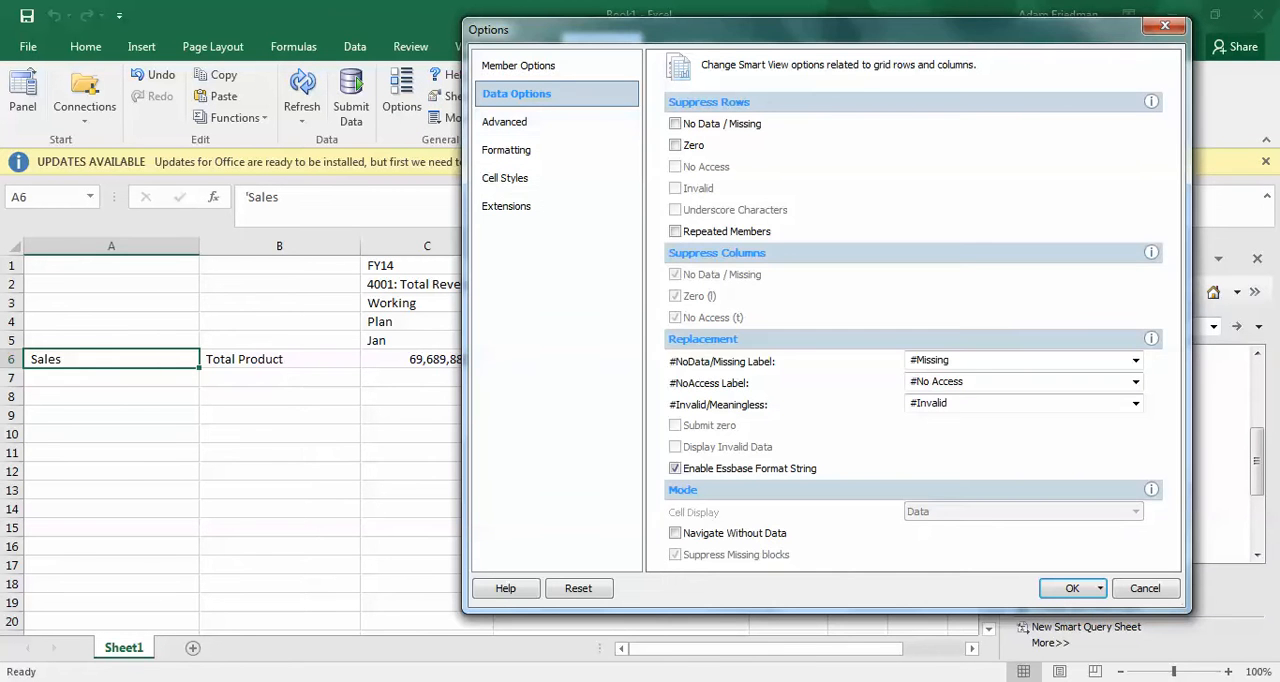
left_click(525, 65)
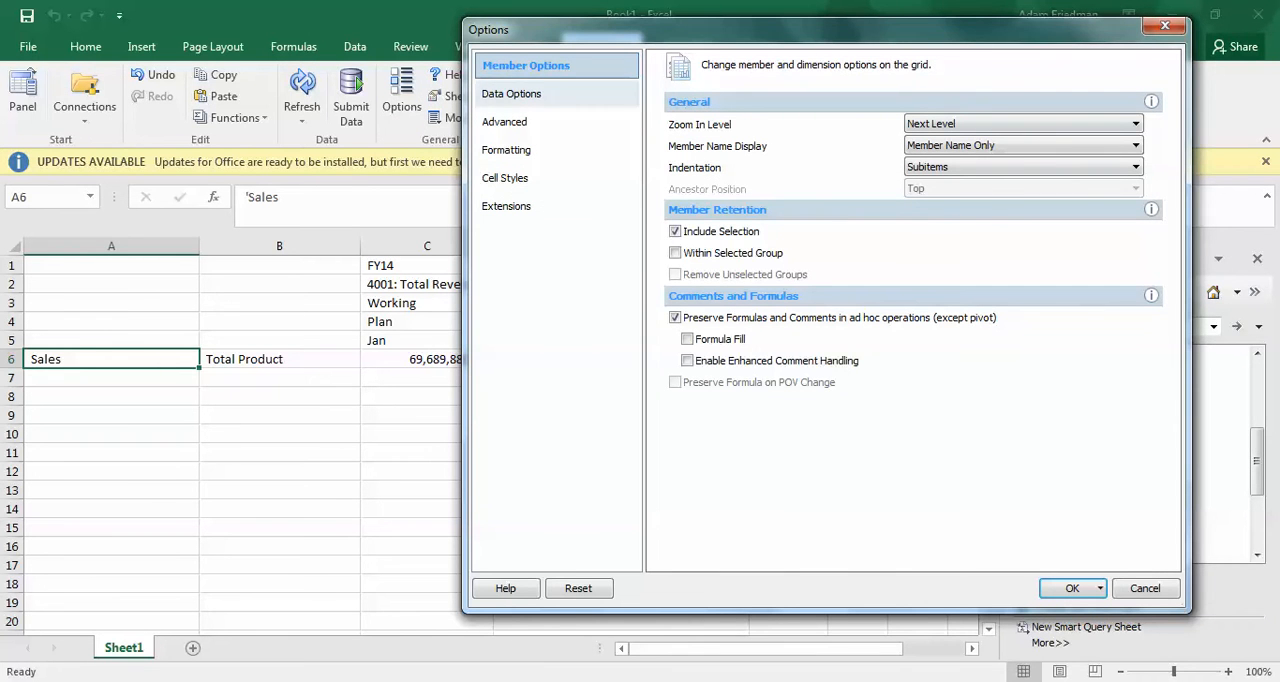
left_click(525, 94)
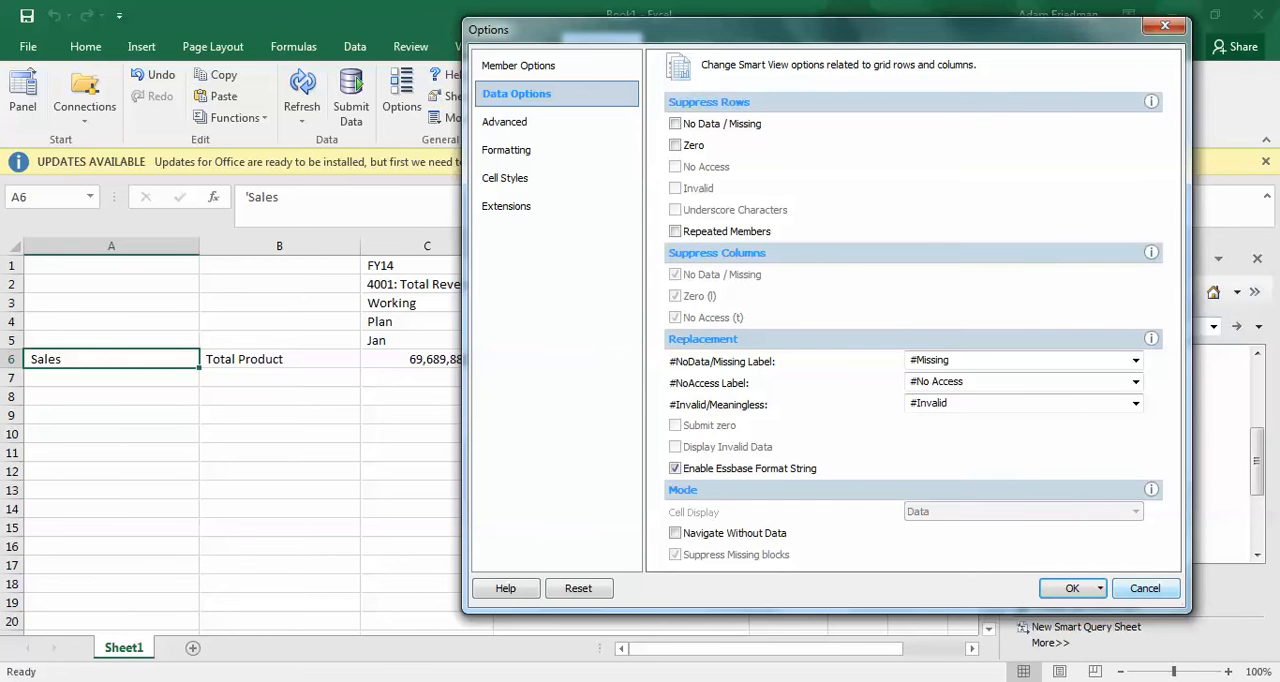
left_click(1145, 588)
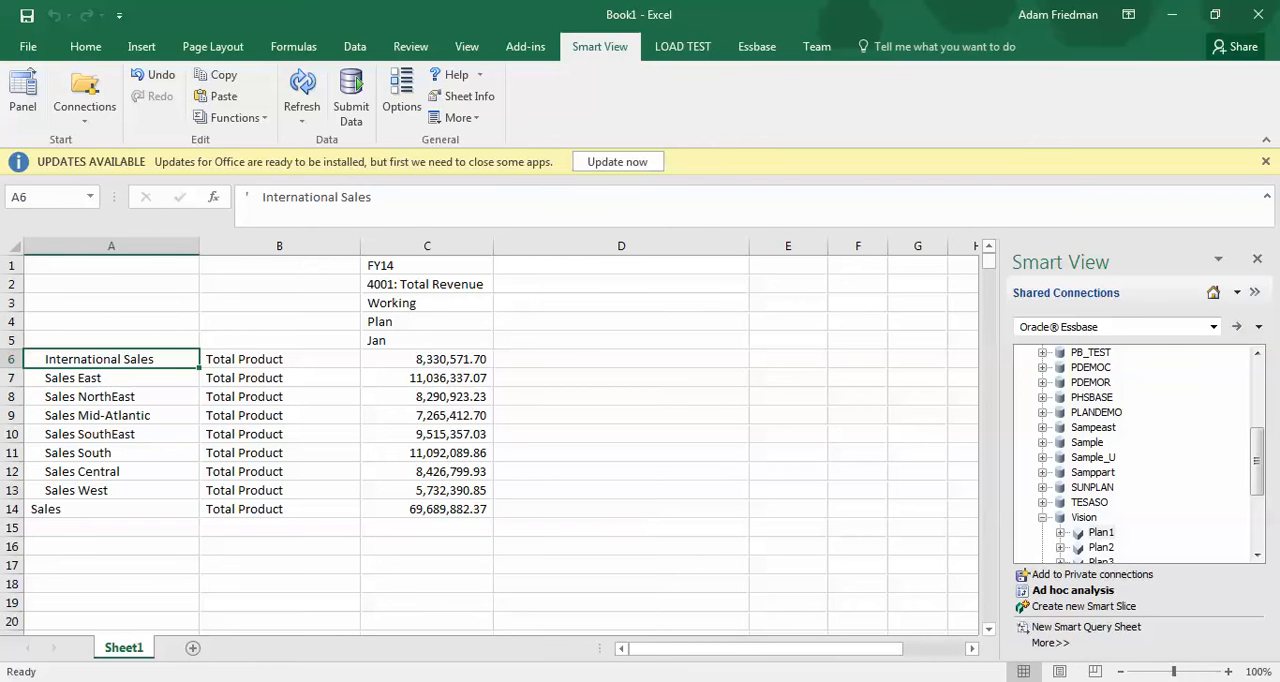
Zoom in on Total Product in B6 to list the products under each sales region, and check the #Missing rows
double_click(262, 359)
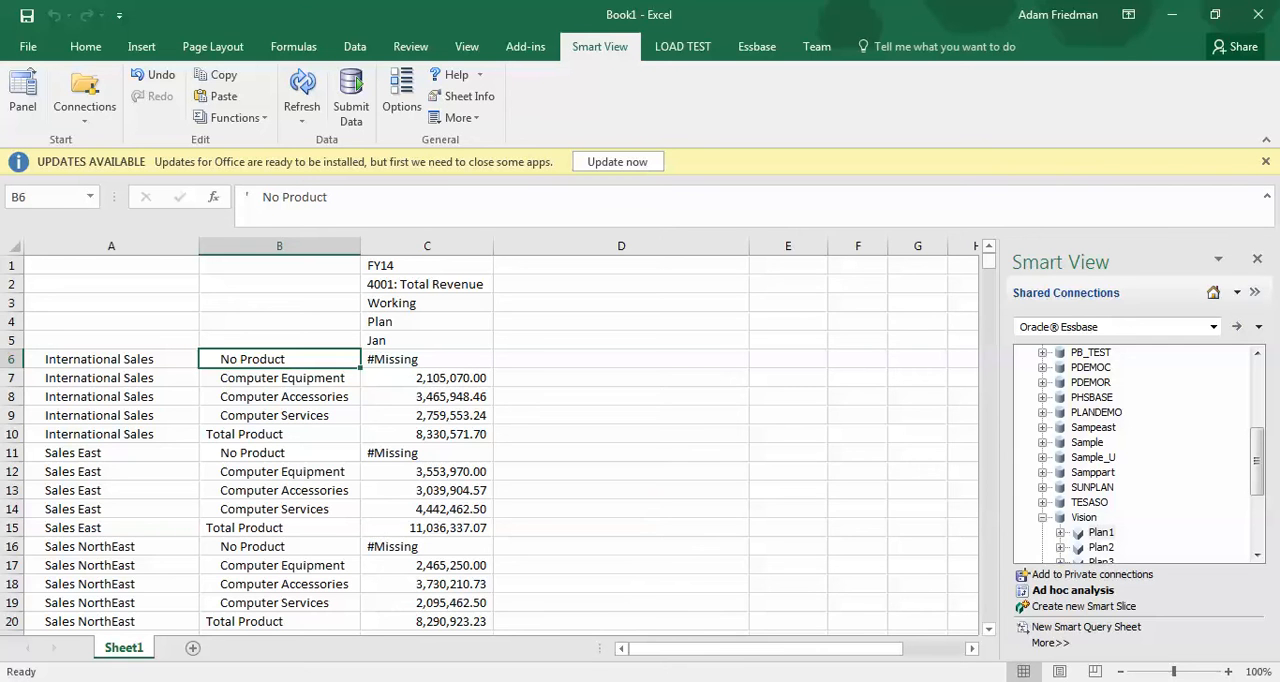
key("Right")
key("Down")
key("Down")
key("Down")
key("Down")
key("Down")
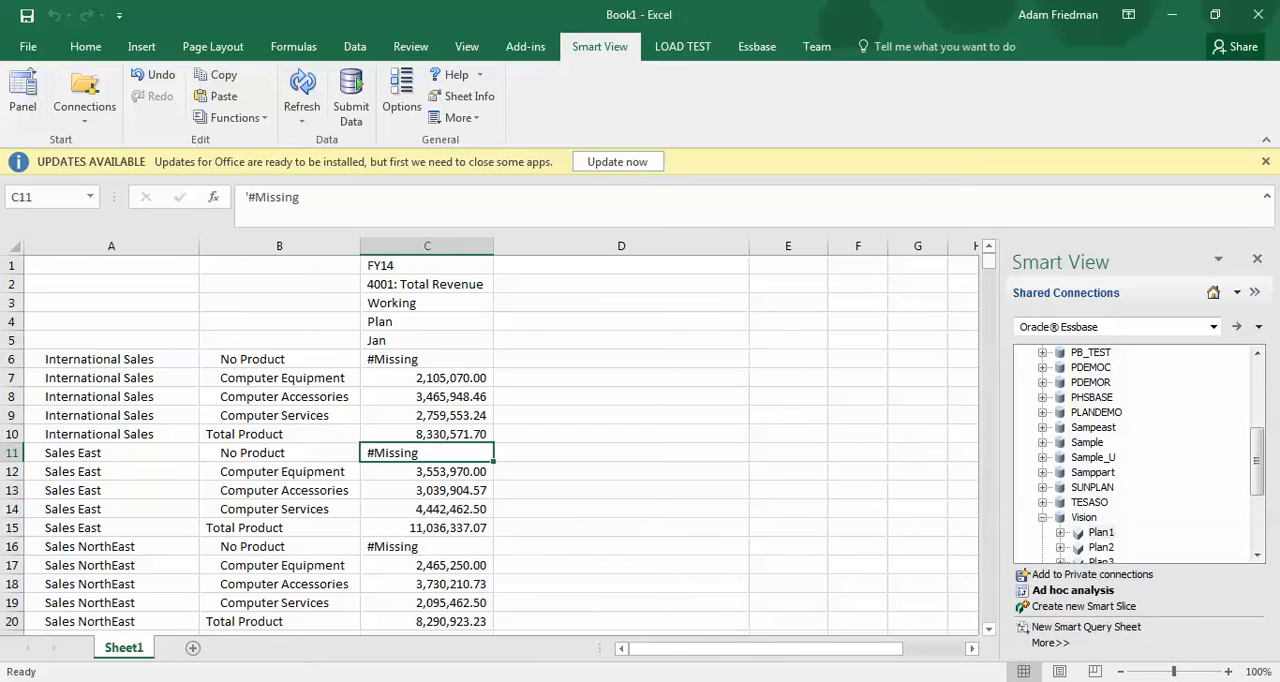
key("Left")
key("Left")
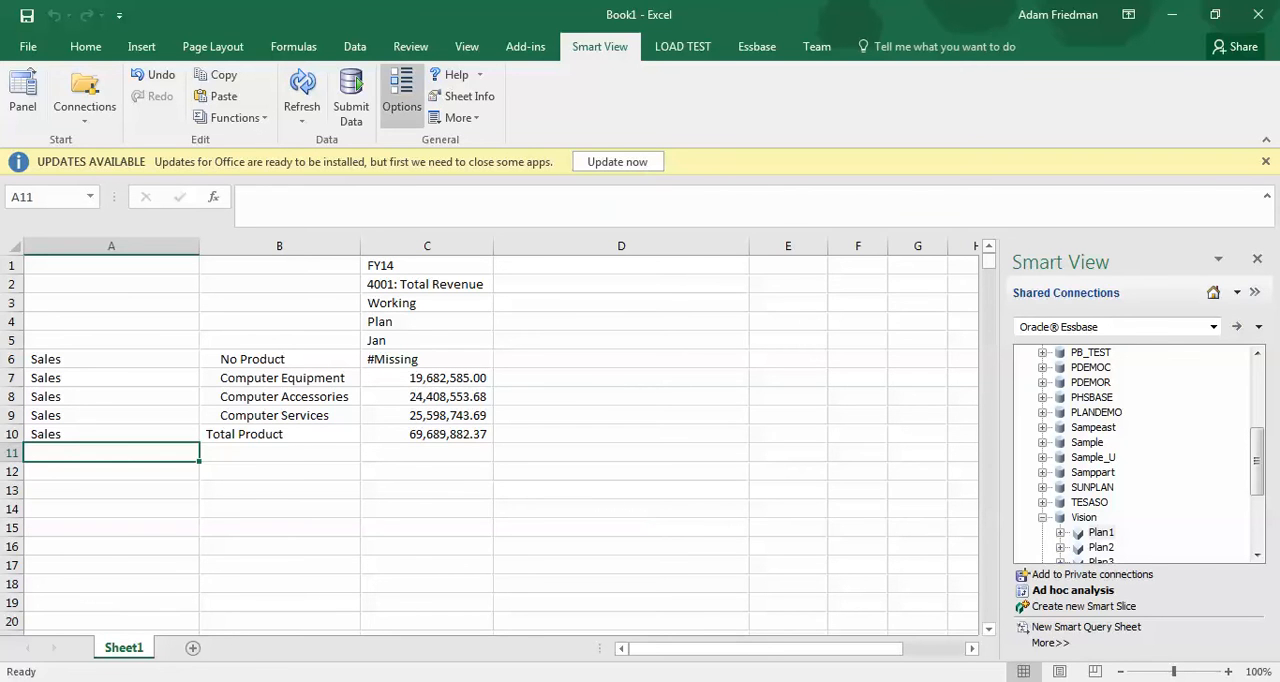
Turn on row suppression for No Data / Missing in the Smart View data options and refresh the grid
left_click(401, 95)
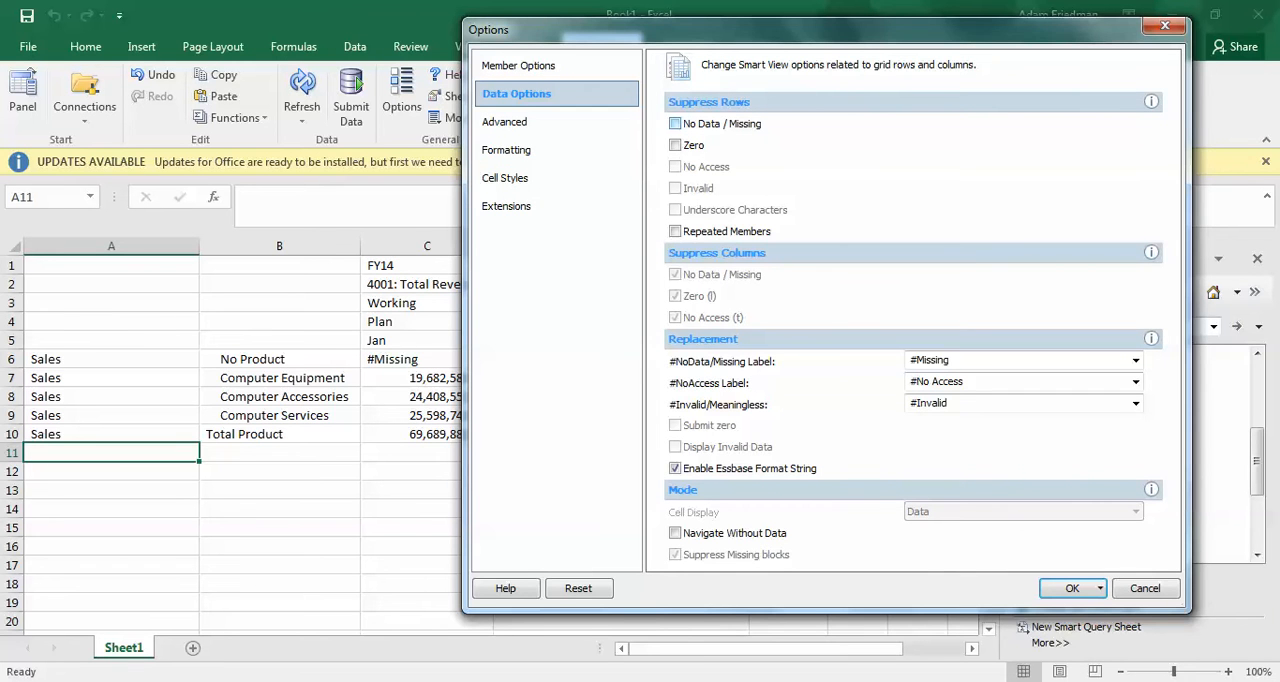
left_click(675, 124)
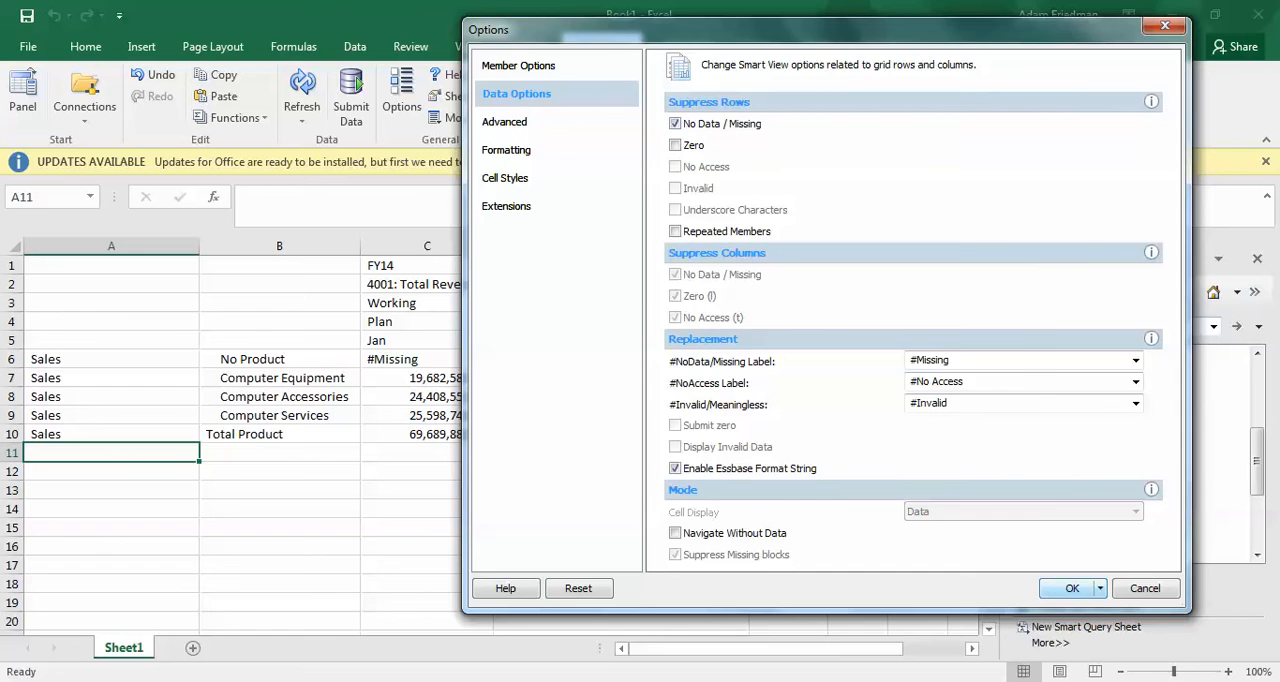
left_click(1068, 588)
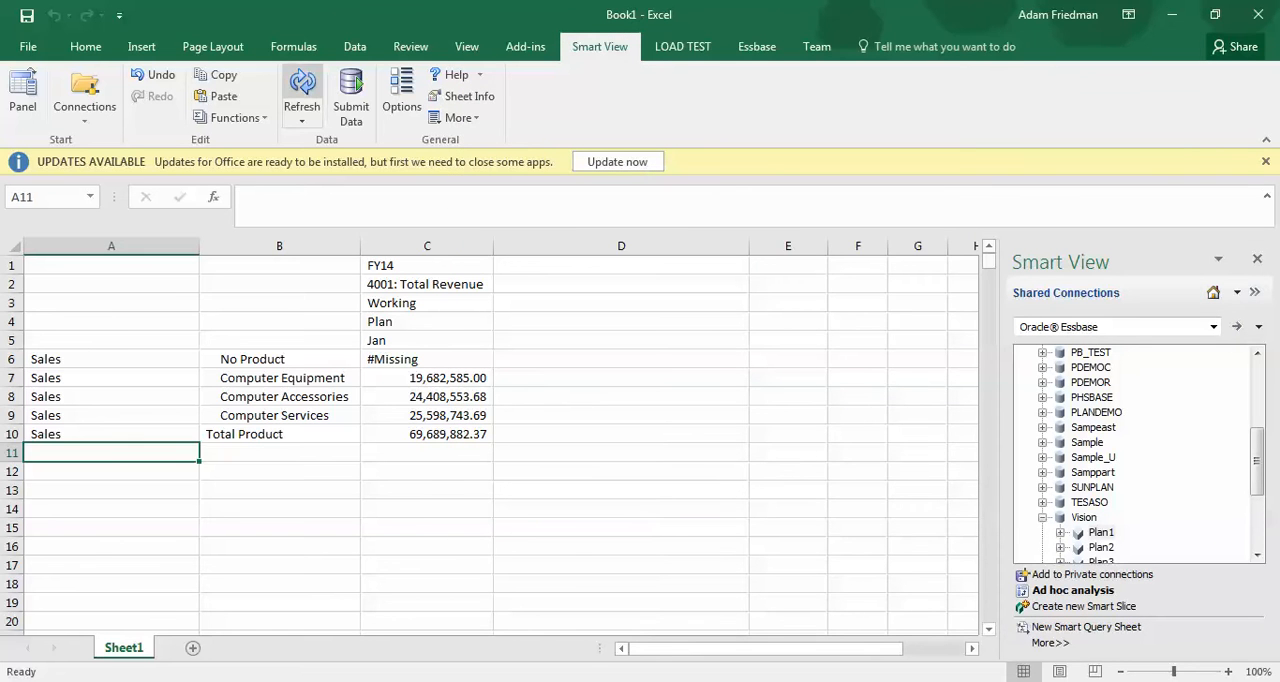
left_click(302, 84)
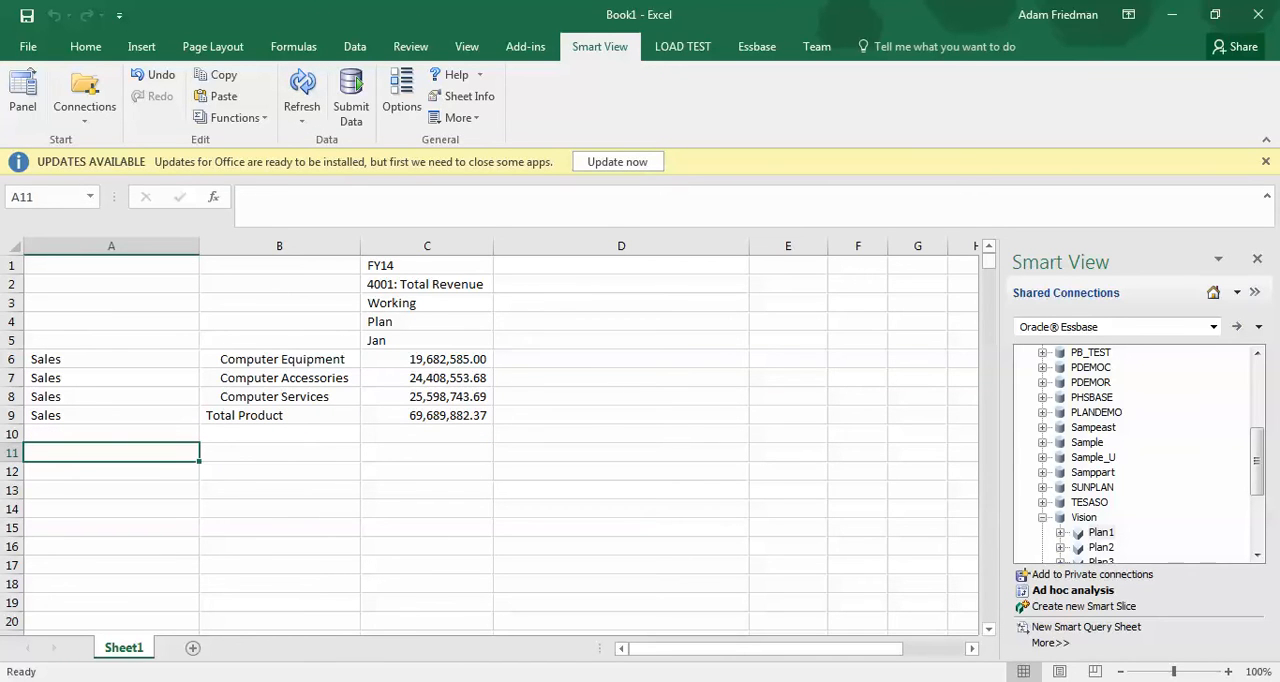
Turn off row suppression for No Data / Missing in the Smart View data options and refresh the grid
left_click(402, 96)
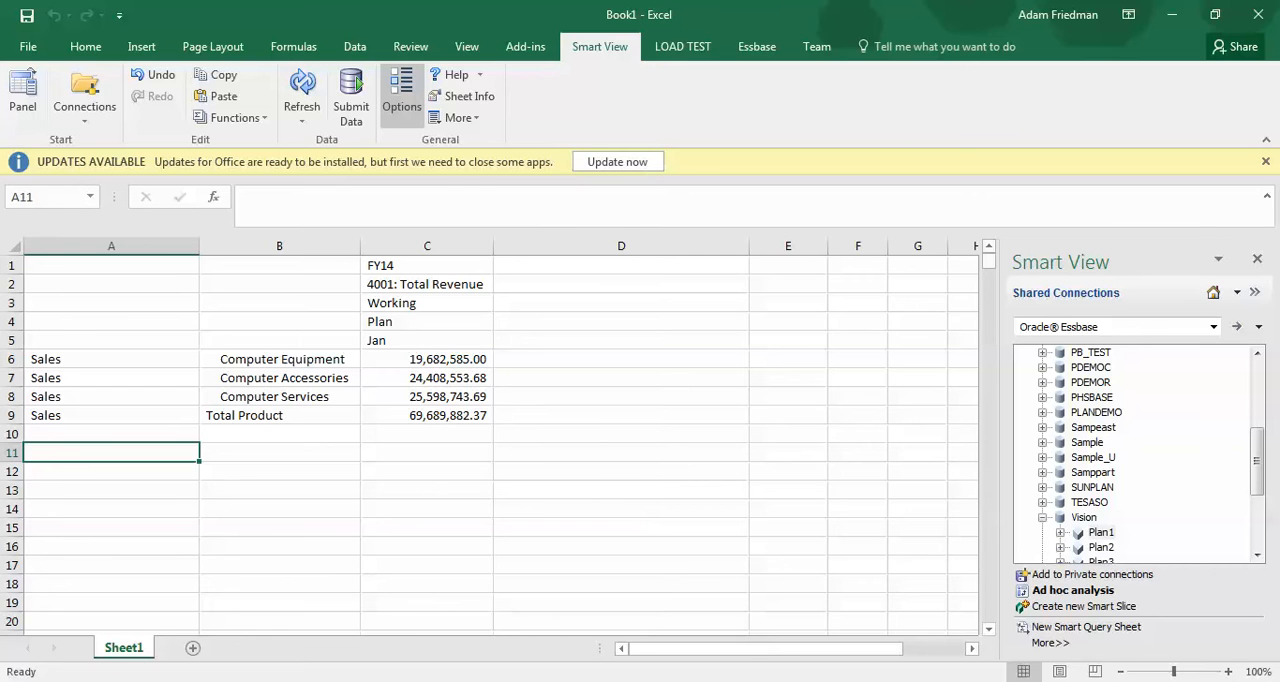
left_click(402, 96)
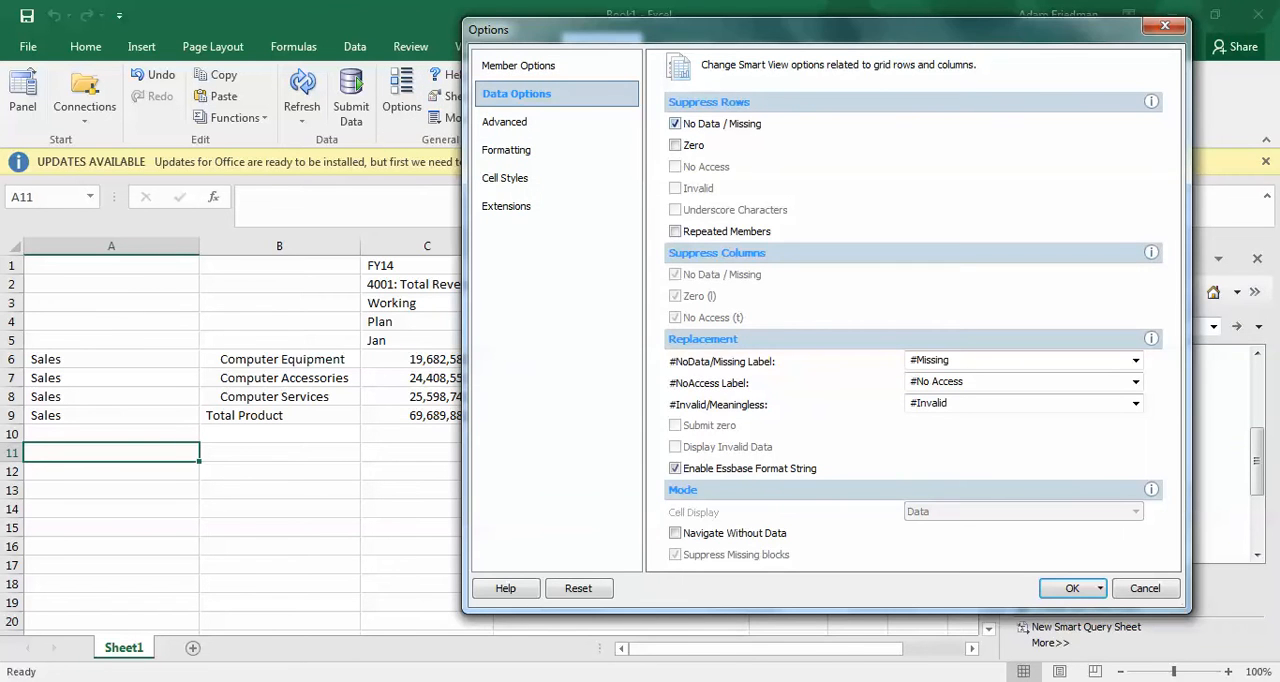
left_click(675, 124)
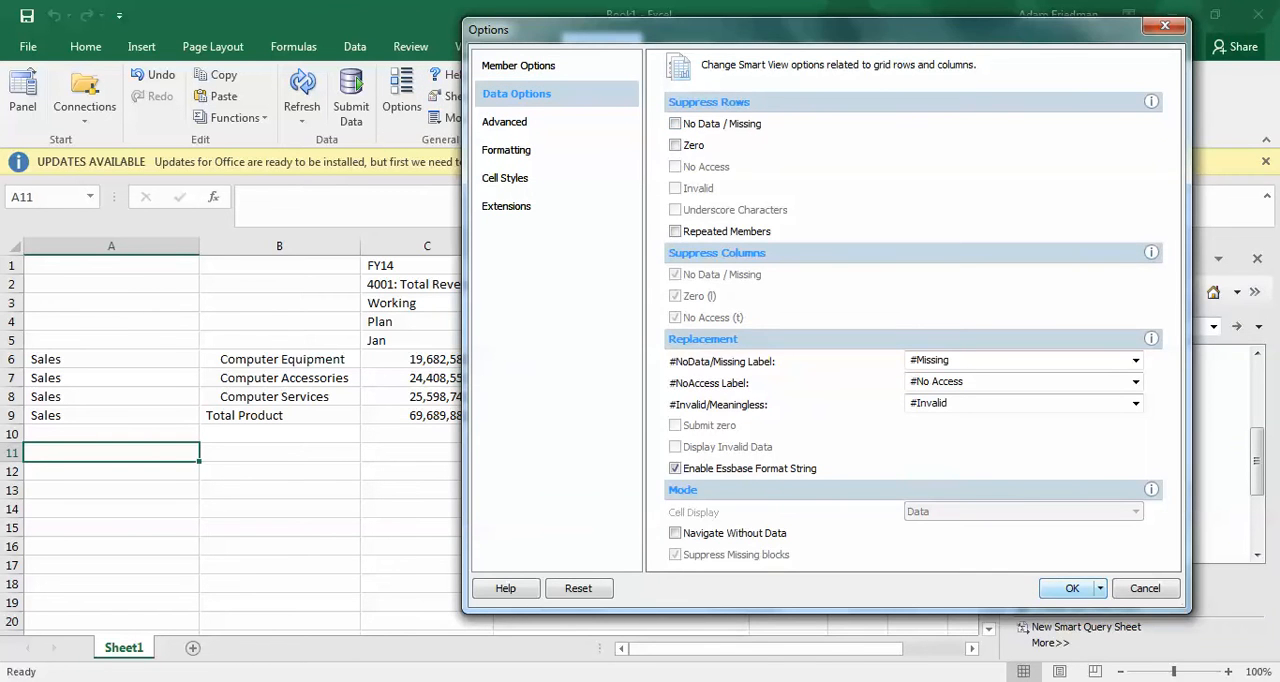
left_click(1072, 588)
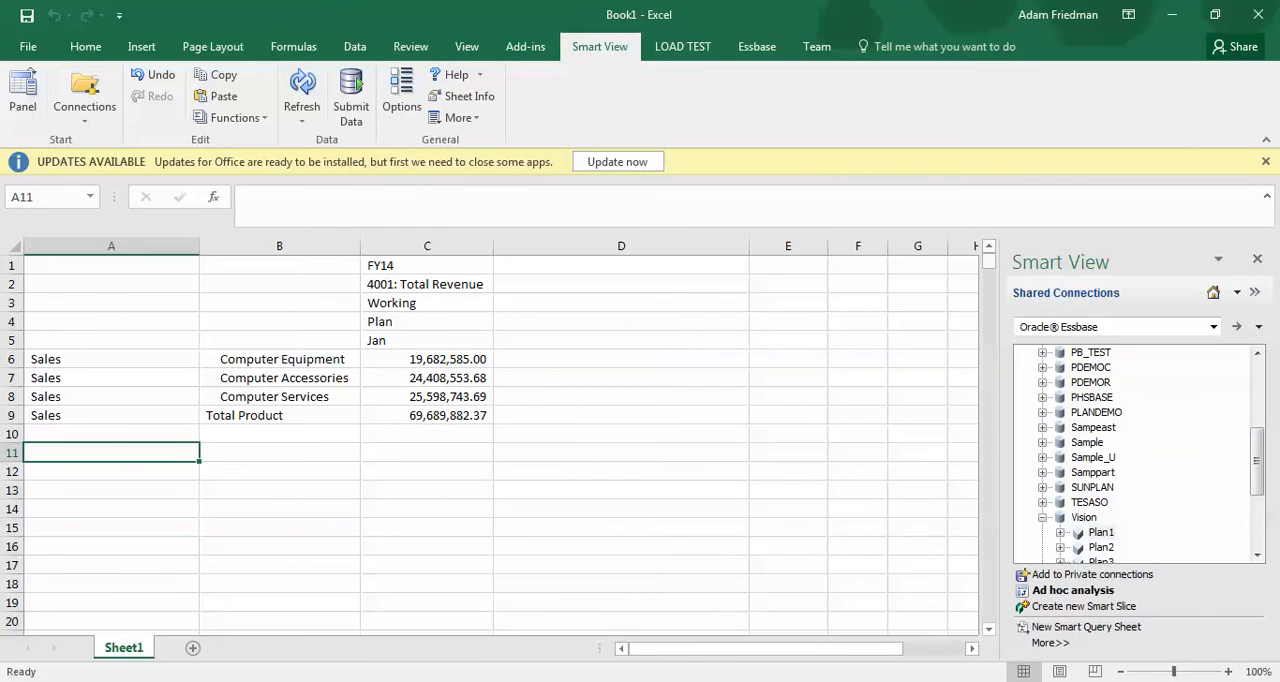
left_click(302, 90)
Keep only the Total Product member from B9 in the ad hoc grid
left_click(279, 415)
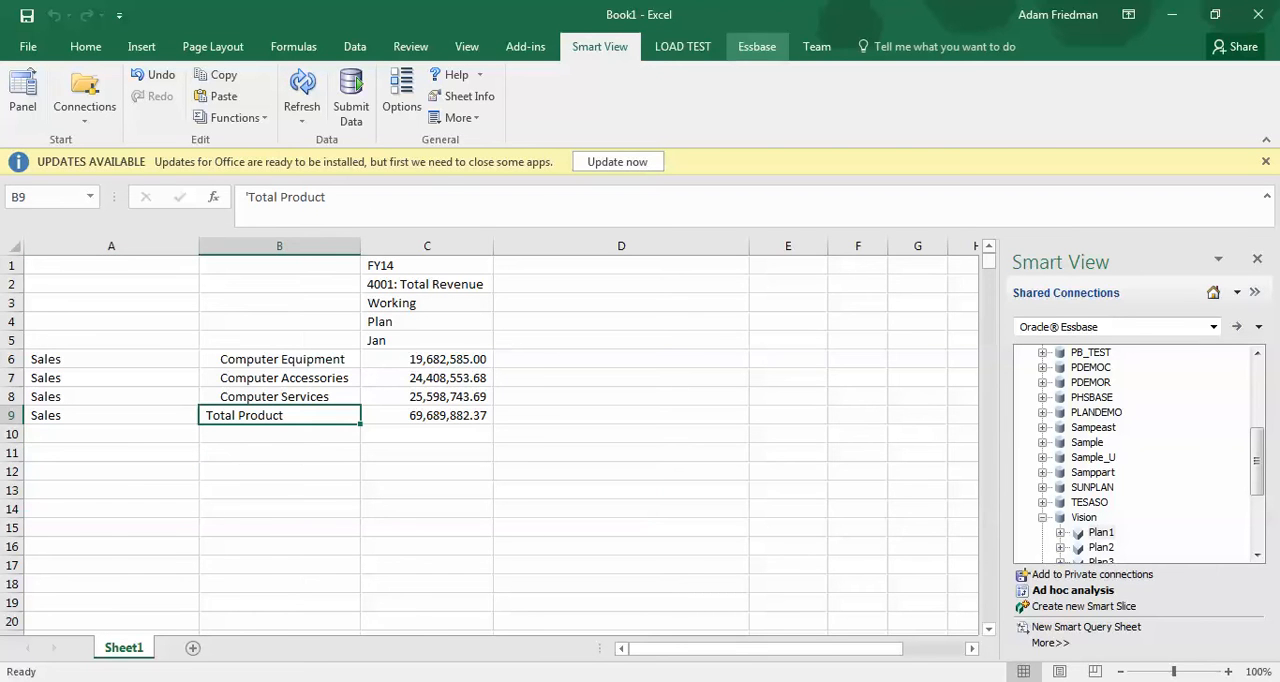
left_click(757, 46)
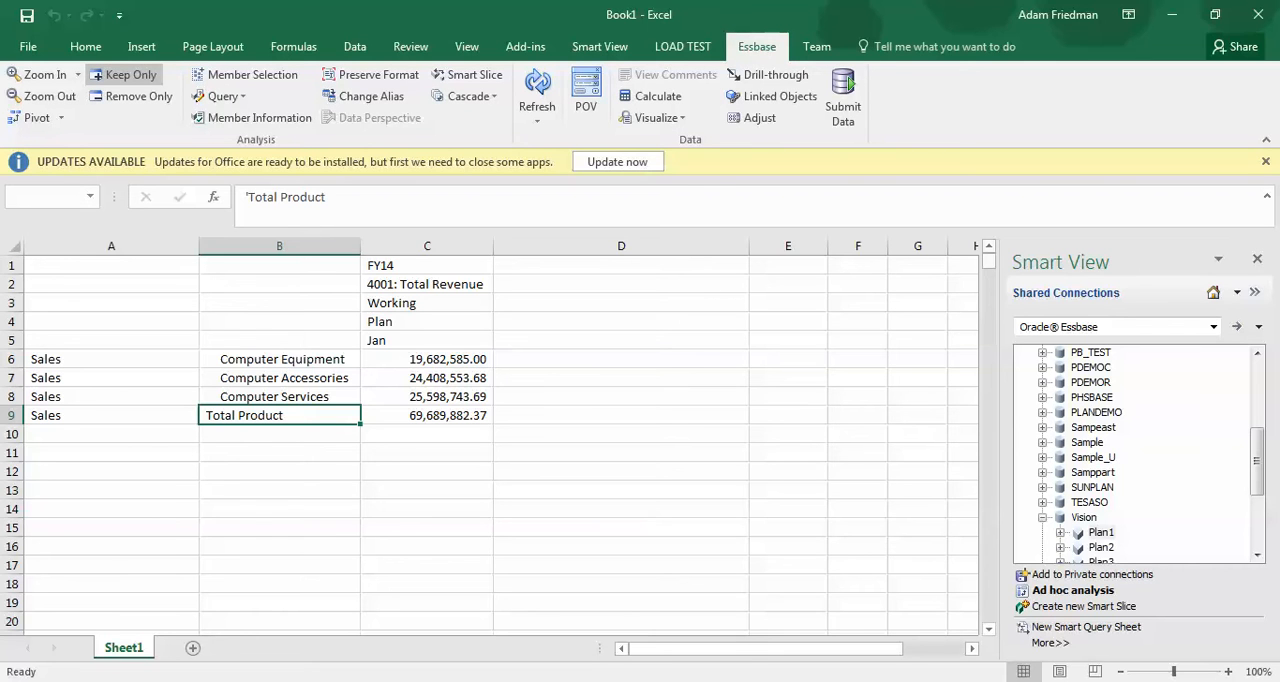
left_click(123, 74)
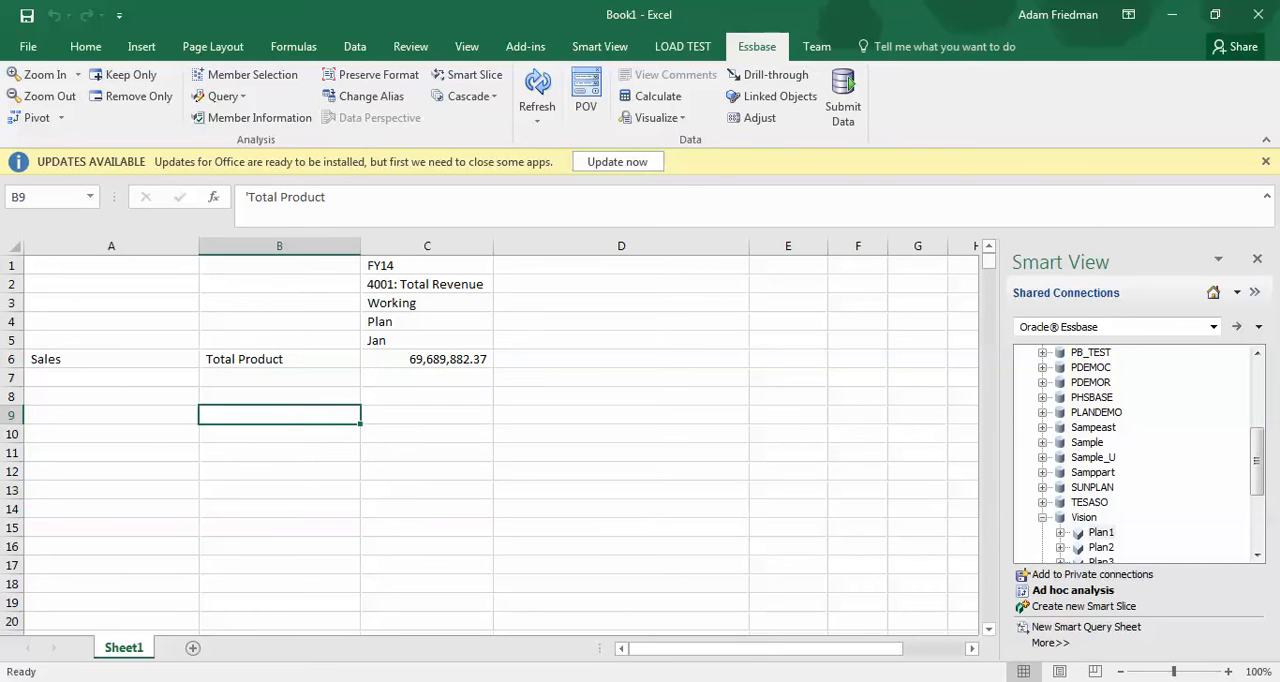
Zoom in on Total Product and on Sales to list every product under each sales region
left_click(45, 75)
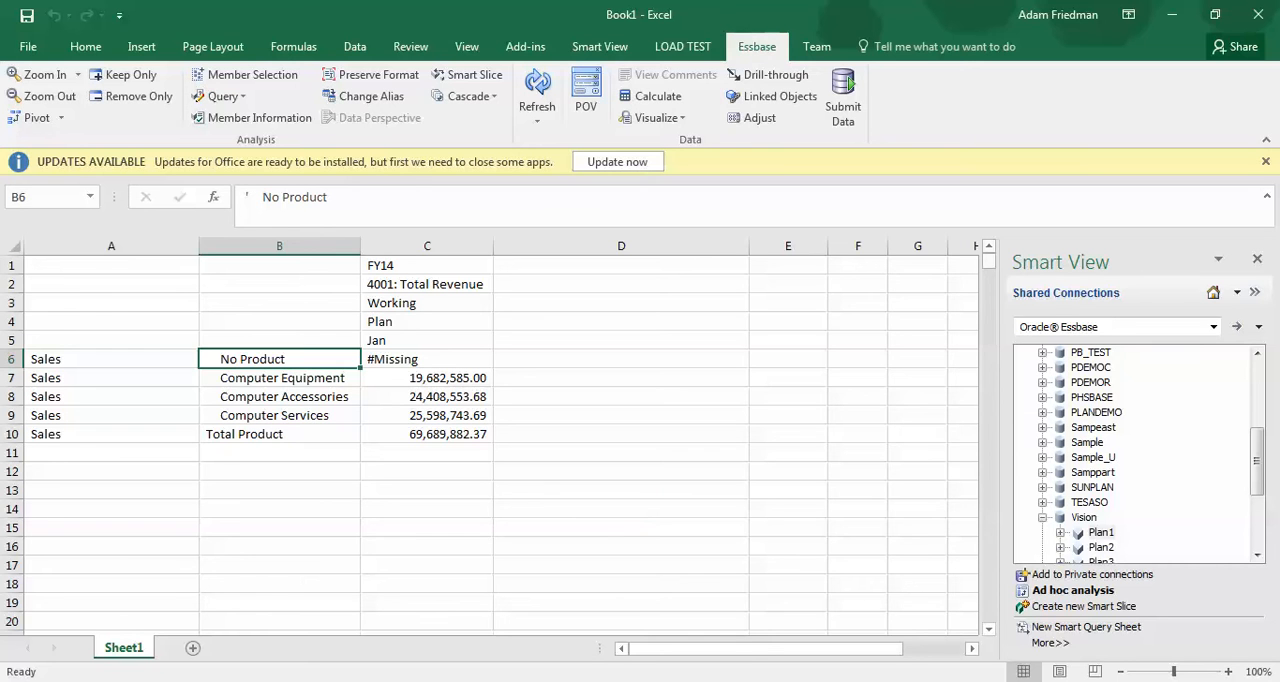
left_click(111, 359)
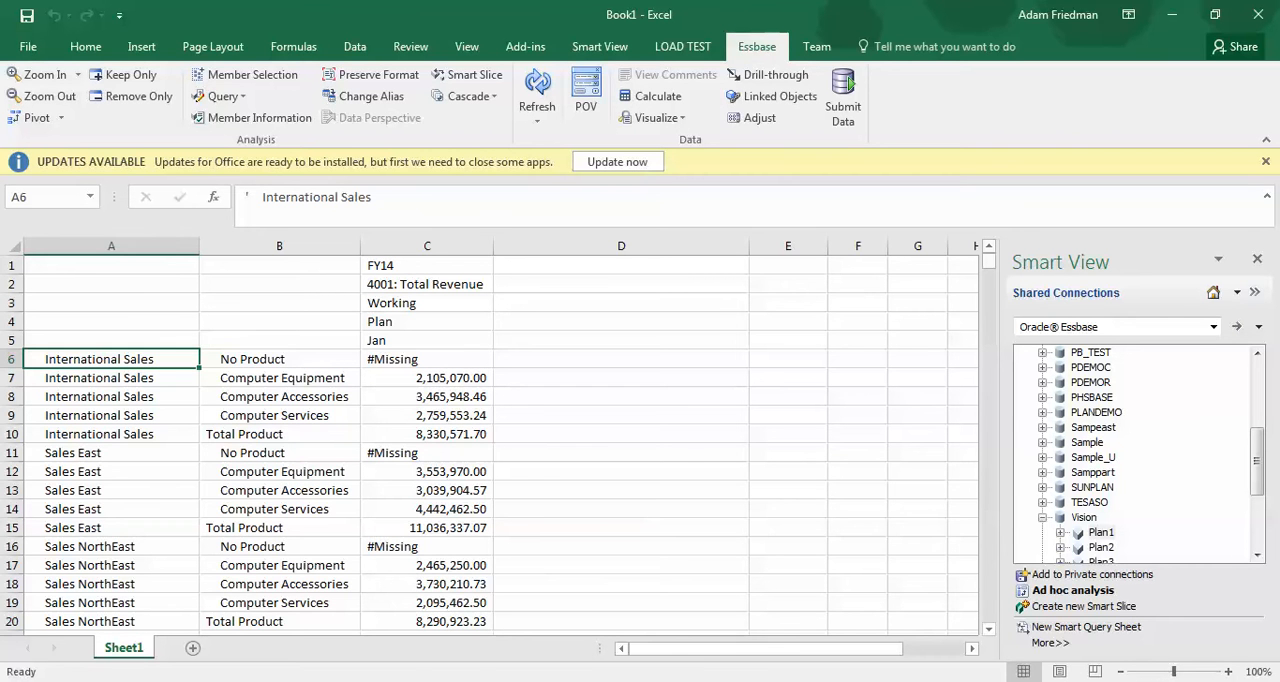
Look through the product rows of all sales regions down to the Sales total for missing data
key("Right")
key("Down")
key("Down")
key("Down")
key("Down")
key("Down")
key("Down")
key("Down")
key("Down")
key("Down")
key("Down")
key("Down")
key("Down")
key("Down")
key("Down")
key("Down")
key("Down")
key("Down")
key("Down")
key("Down")
key("Down")
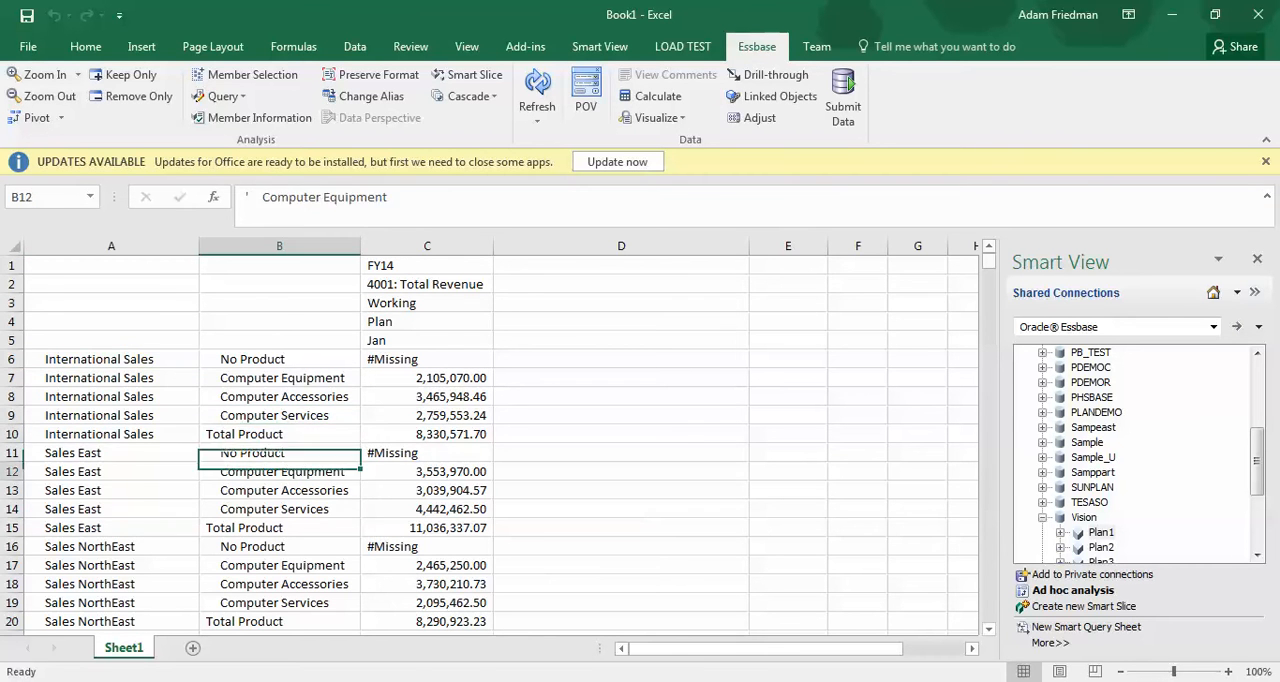
key("Down")
key("Down")
key("Down")
key("Down")
key("Down")
key("Down")
key("Down")
key("Down")
key("Down")
key("Down")
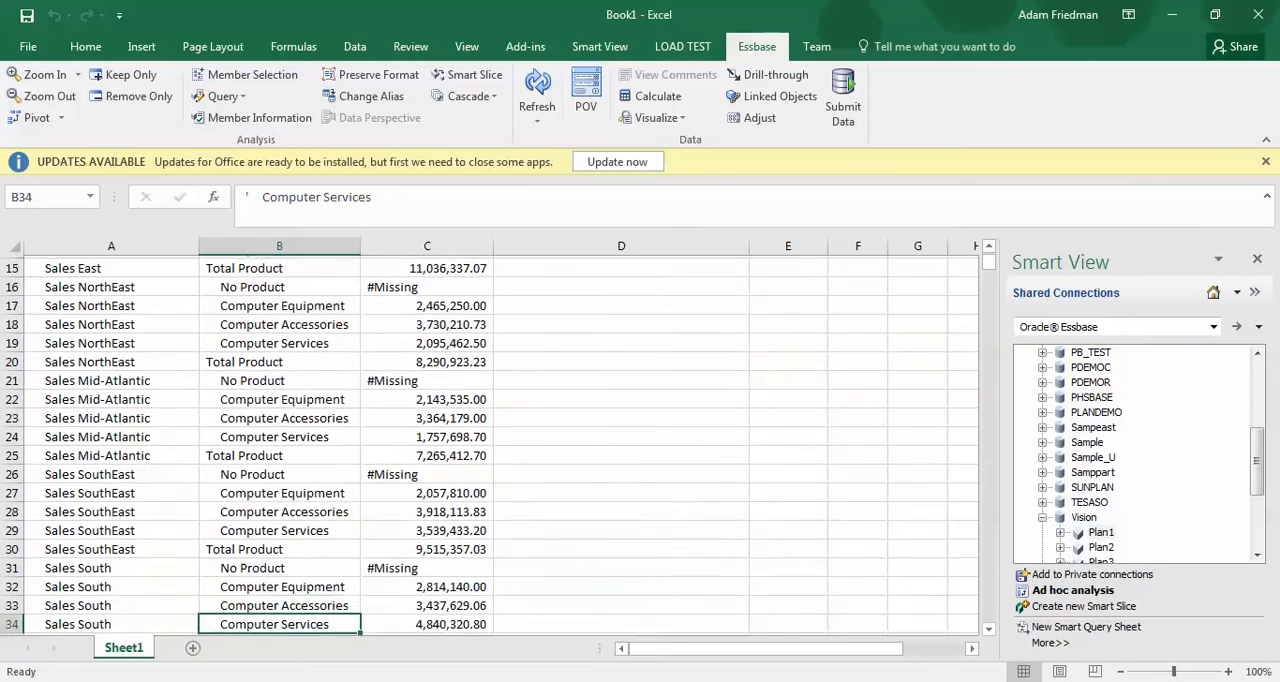
key("Down")
key("Down")
key("Down")
key("Down")
key("Down")
key("Down")
key("Down")
key("Down")
key("Down")
key("Down")
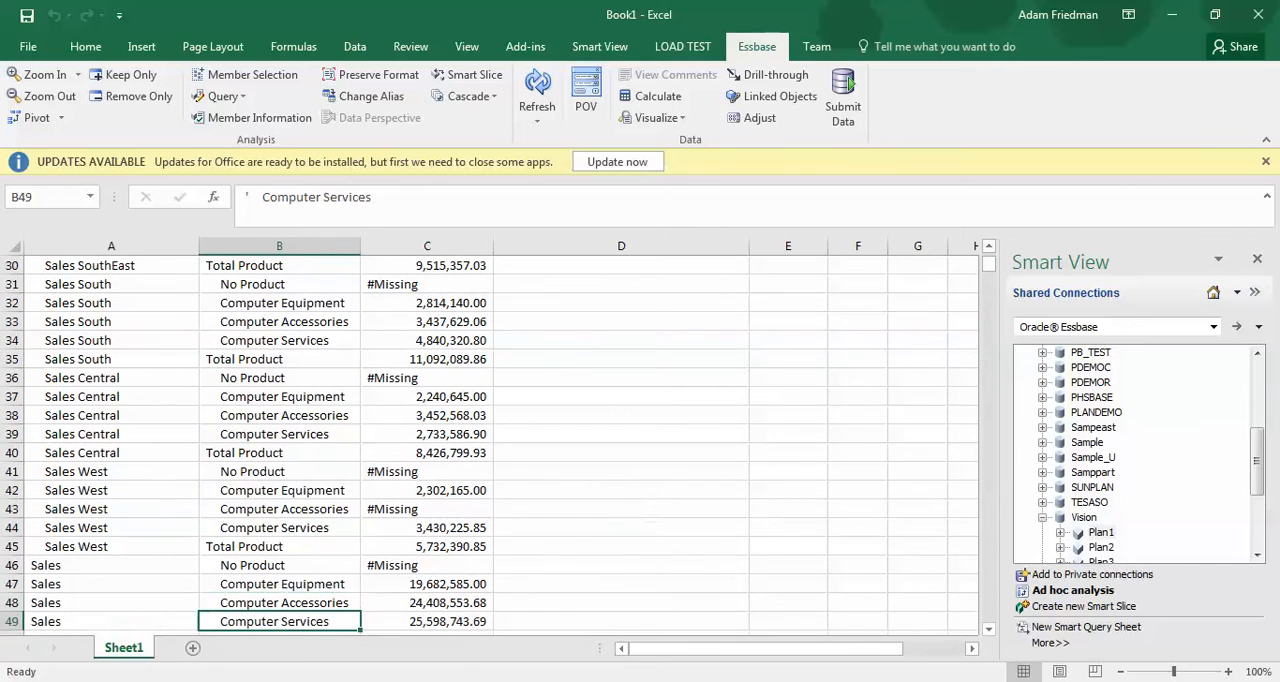
Examine the region, product and data cells of the Computer Accessories row for Sales West
key("Up")
key("Up")
key("Up")
key("Up")
key("Up")
key("Up")
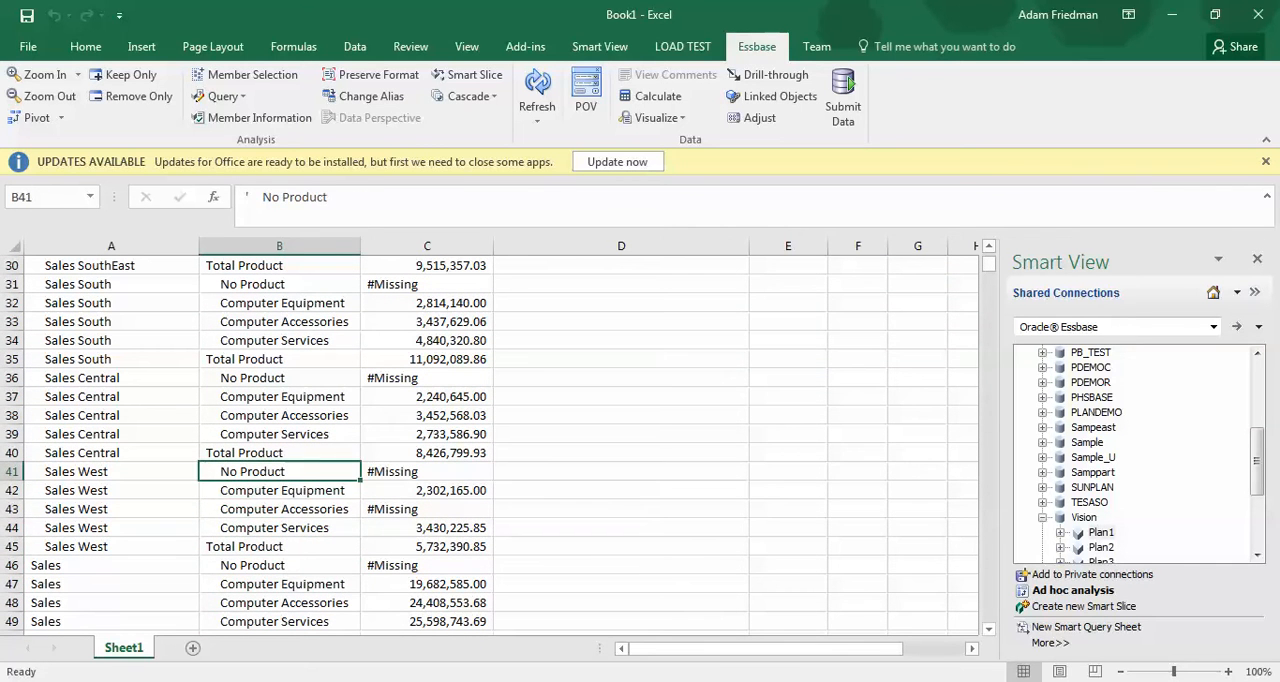
key("Down")
key("Down")
key("Left")
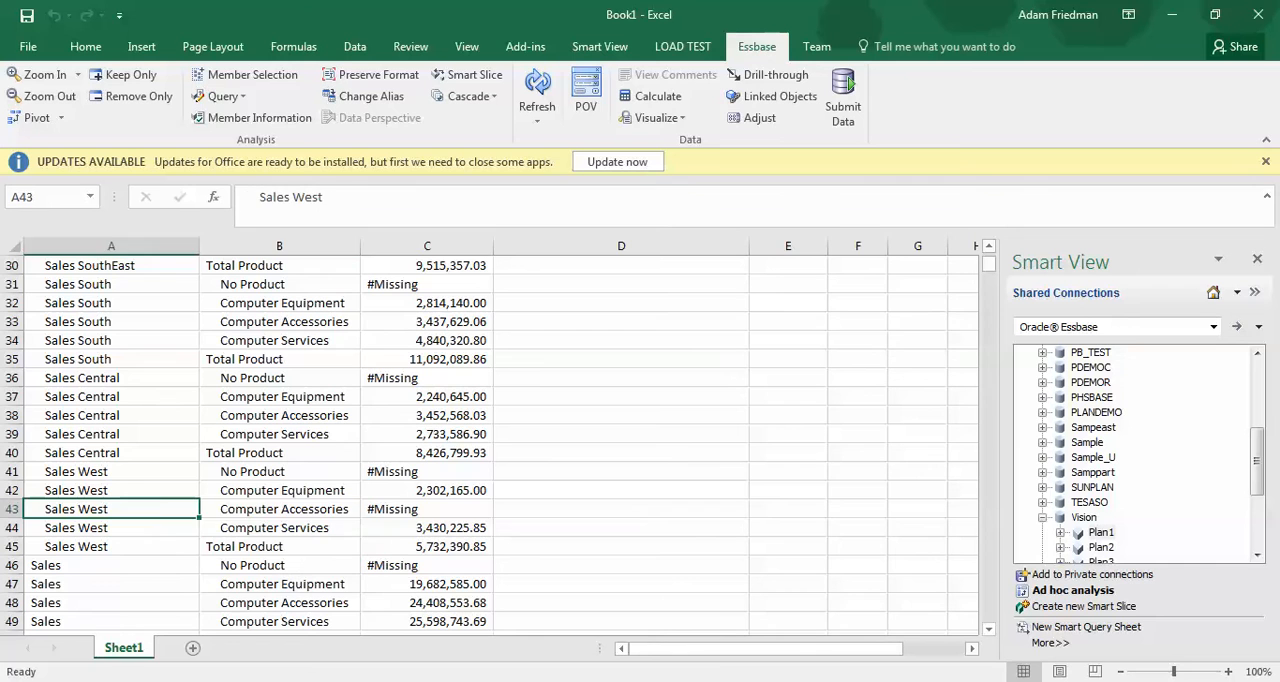
key("Right")
key("Right")
key("Left")
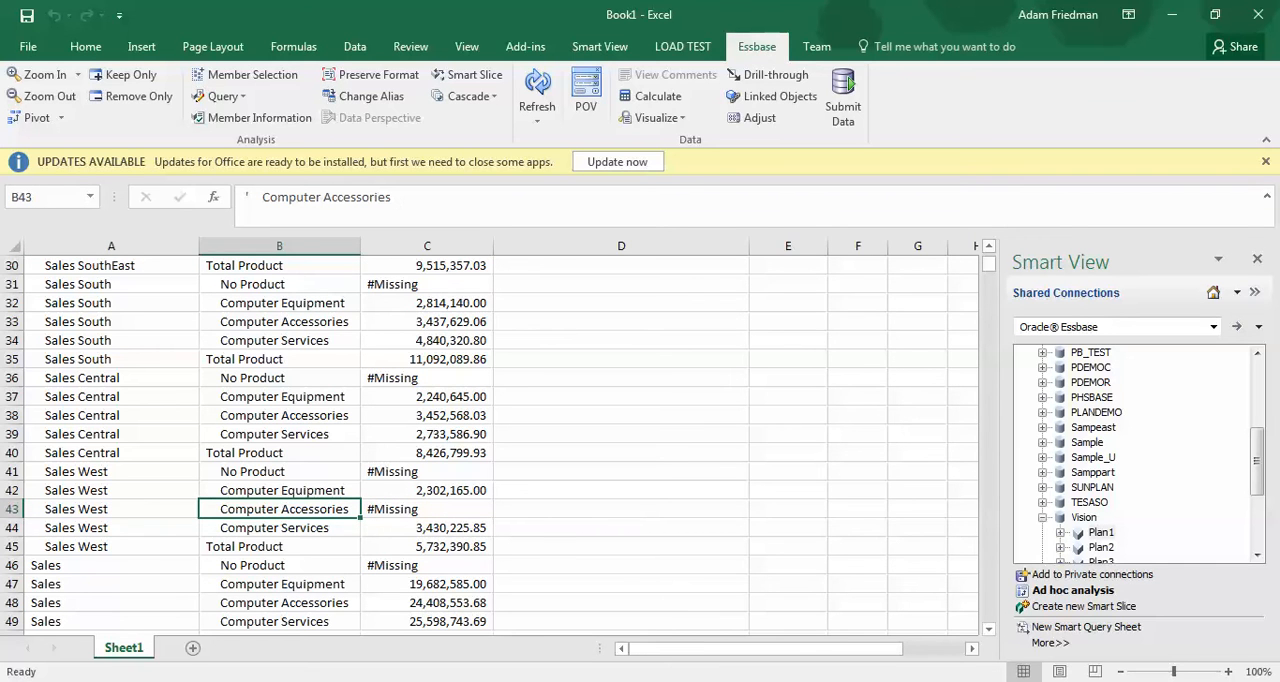
left_click(111, 509)
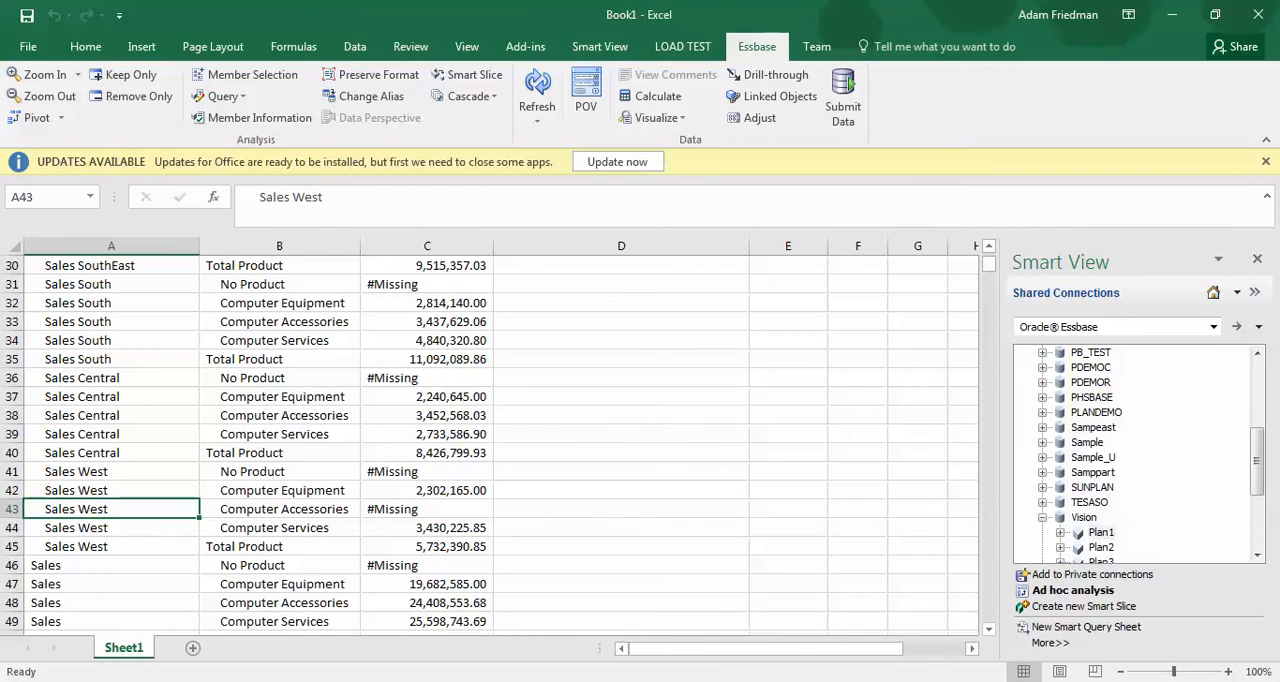
left_click(279, 509)
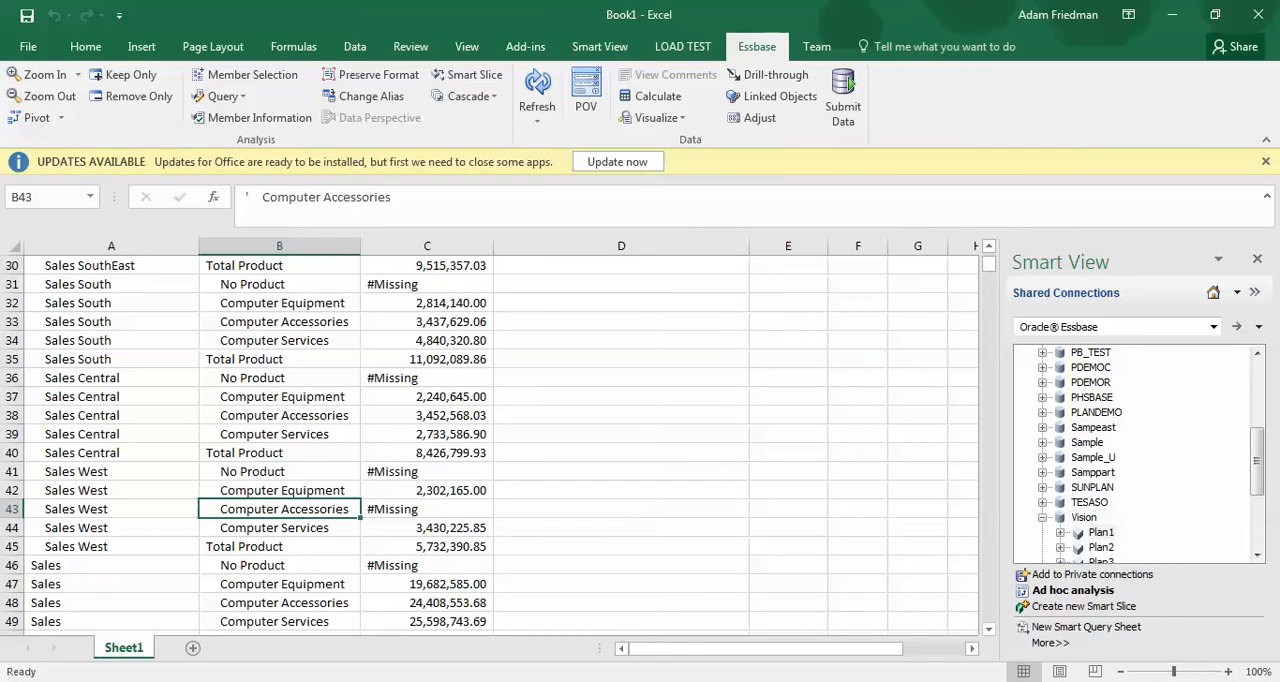
left_click(427, 509)
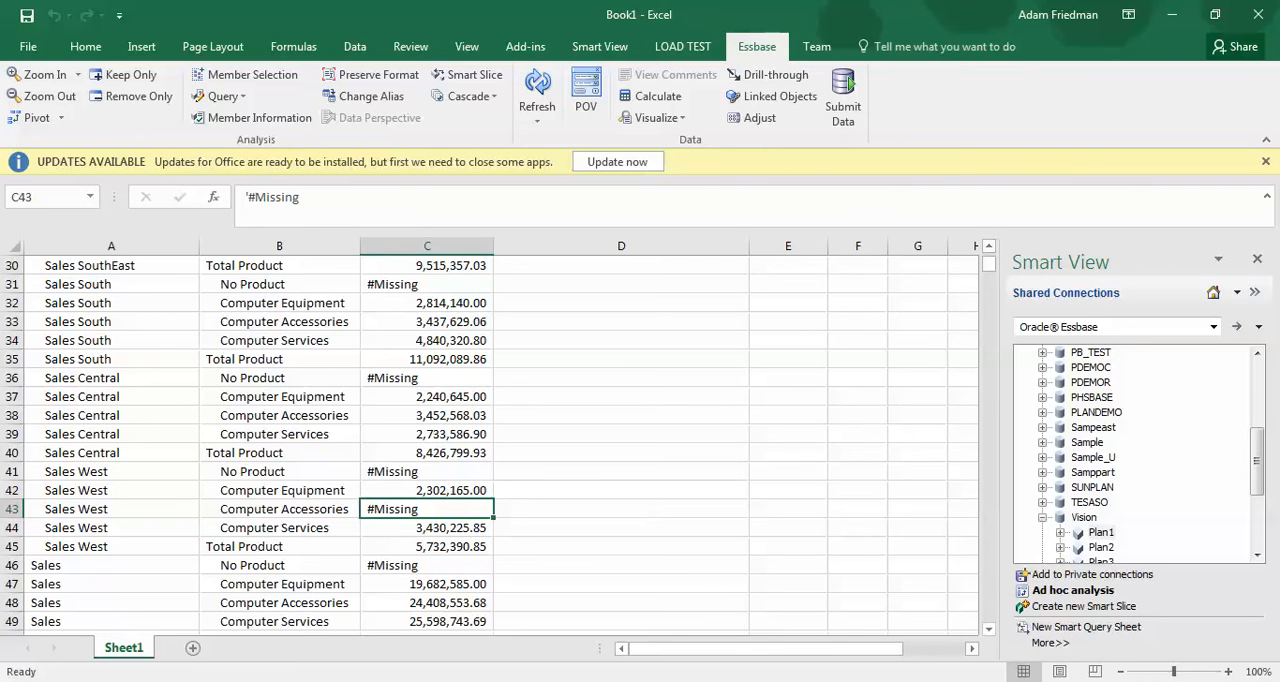
key("Left")
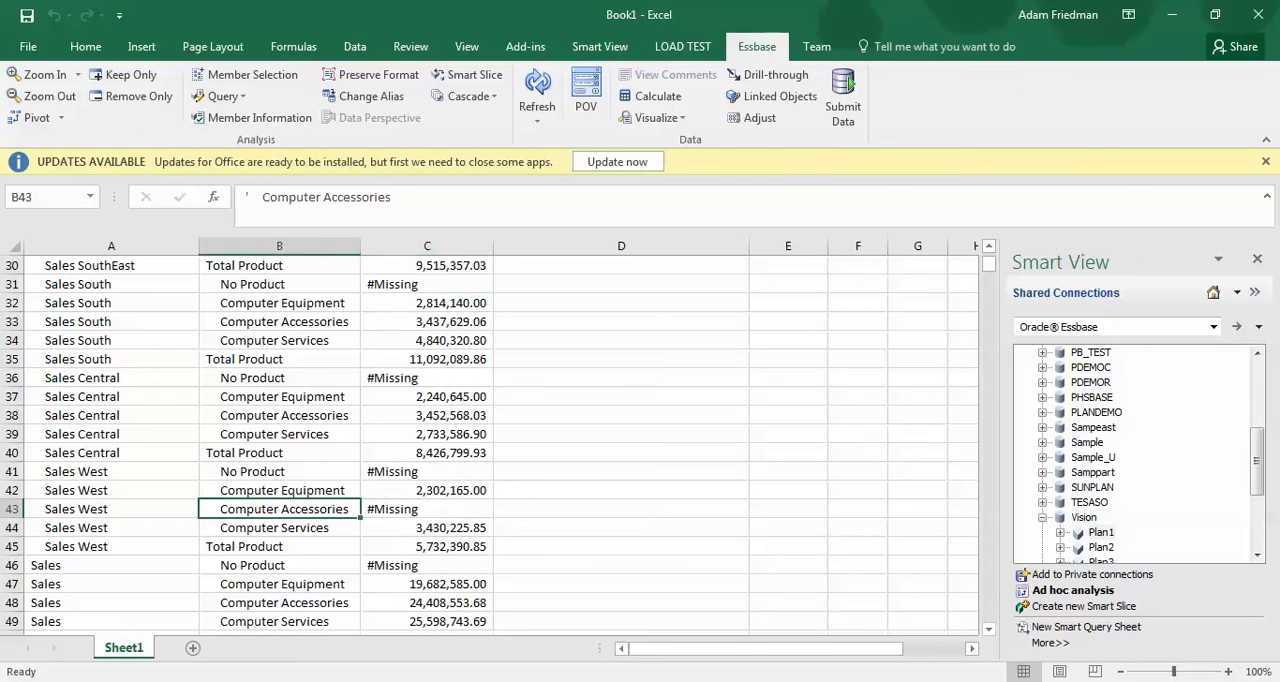
key("Right")
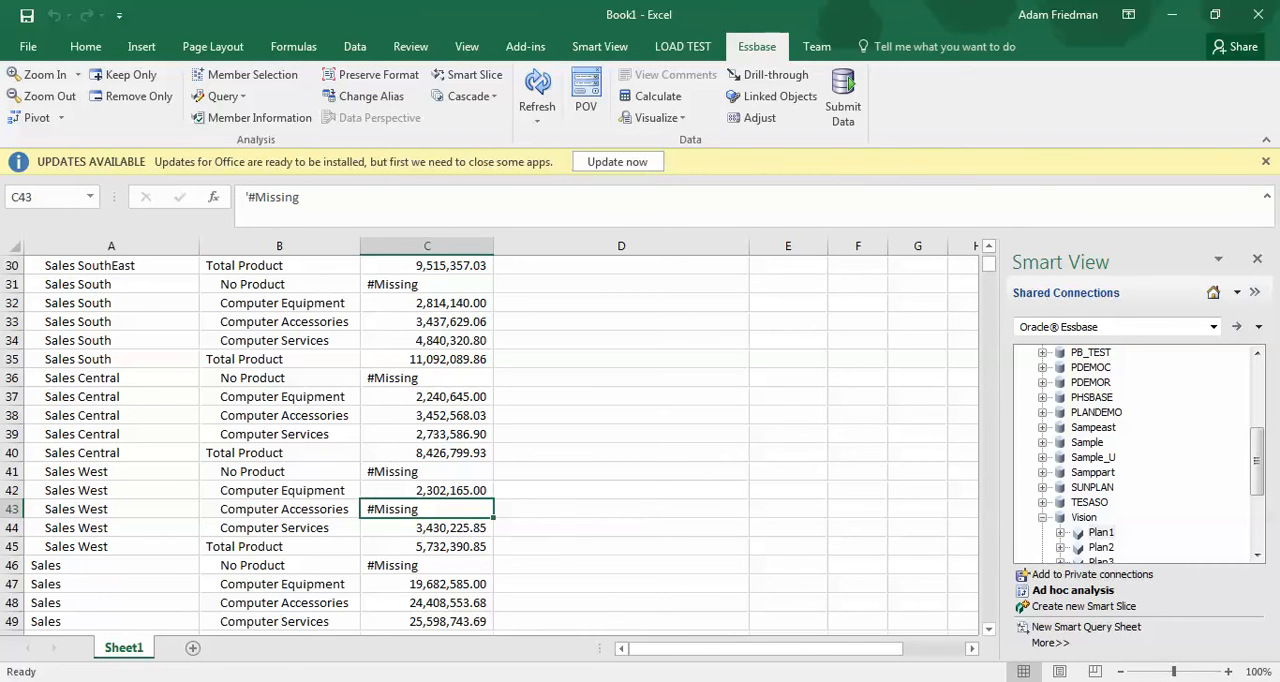
left_click(279, 509)
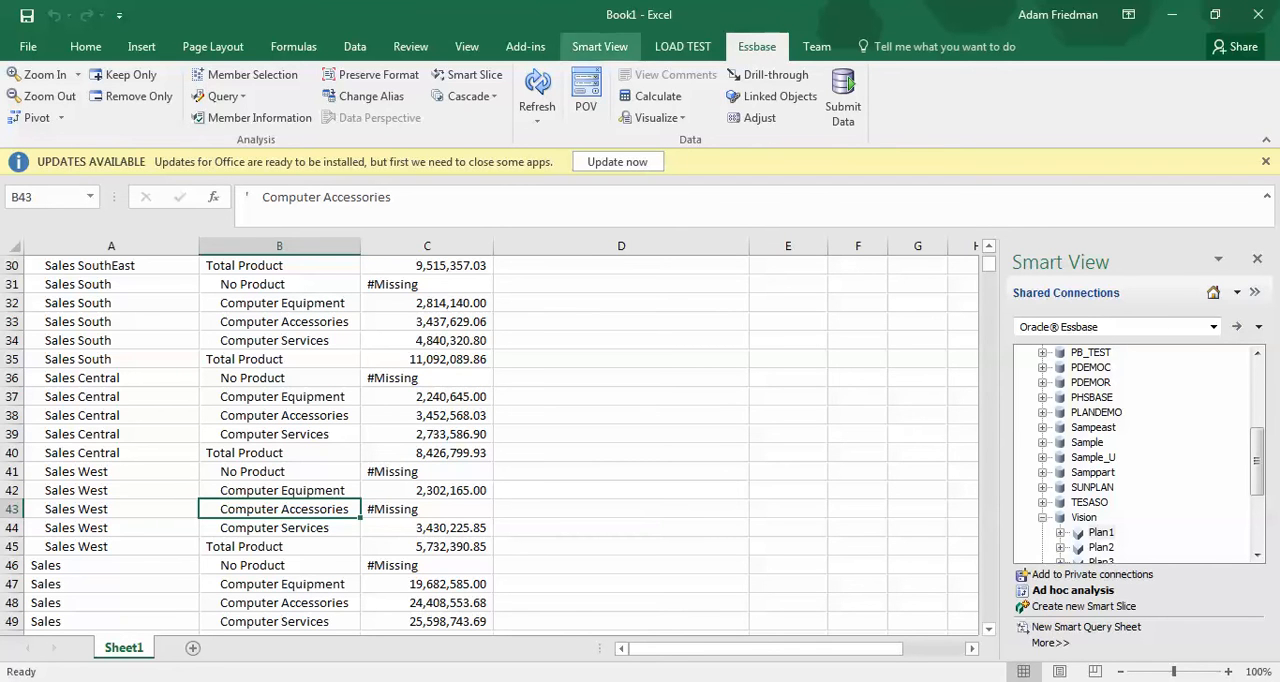
Try the Zero and No Data / Missing row suppression in the Smart View data options, leaving both cleared
left_click(600, 46)
left_click(401, 95)
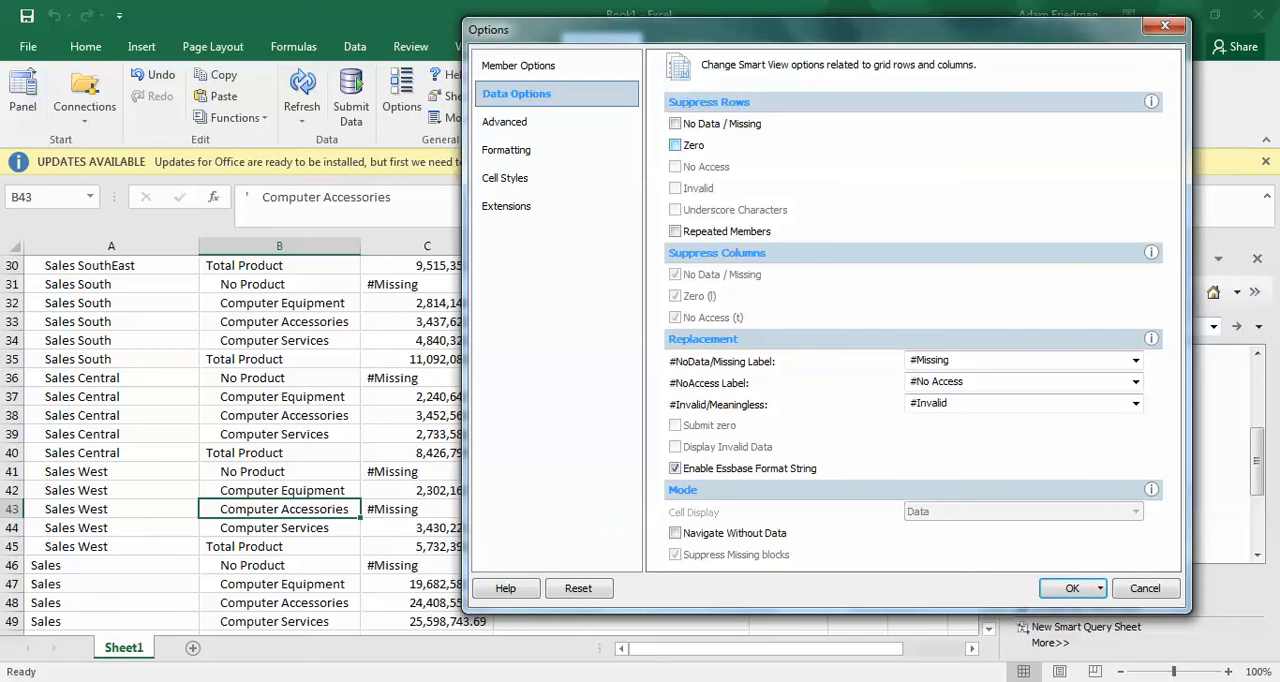
left_click(675, 145)
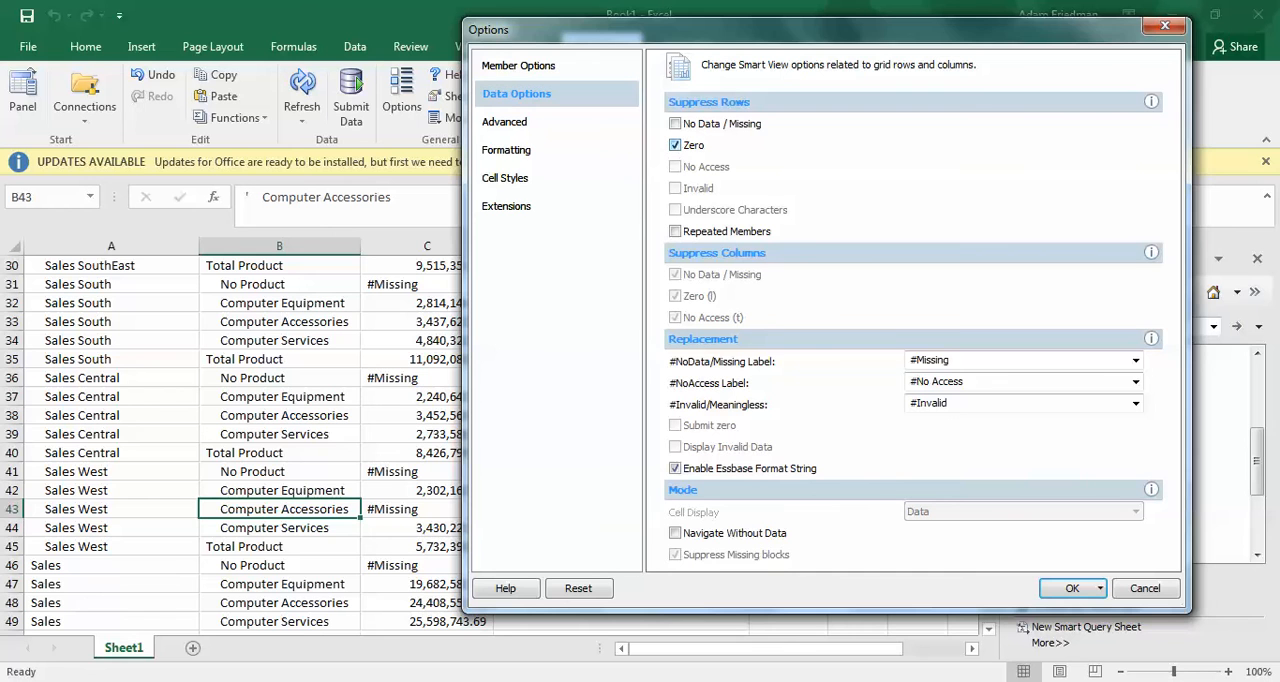
left_click(675, 124)
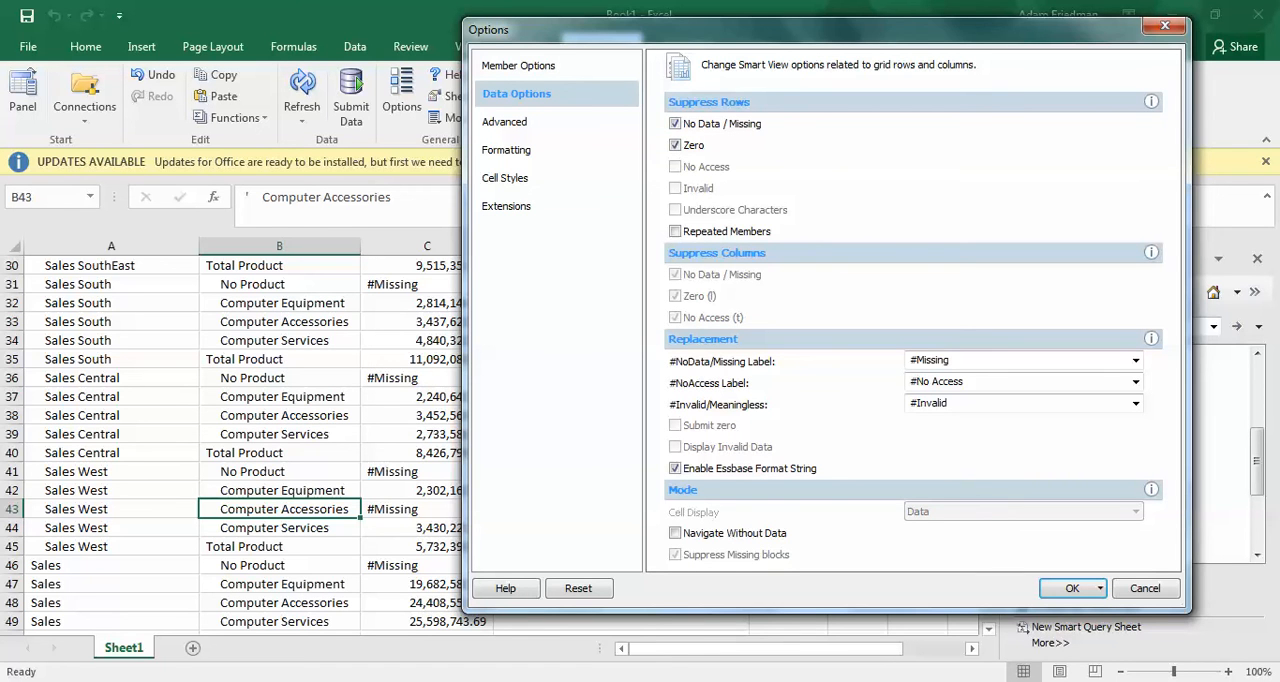
left_click(675, 145)
left_click_drag(780, 29, 895, 20)
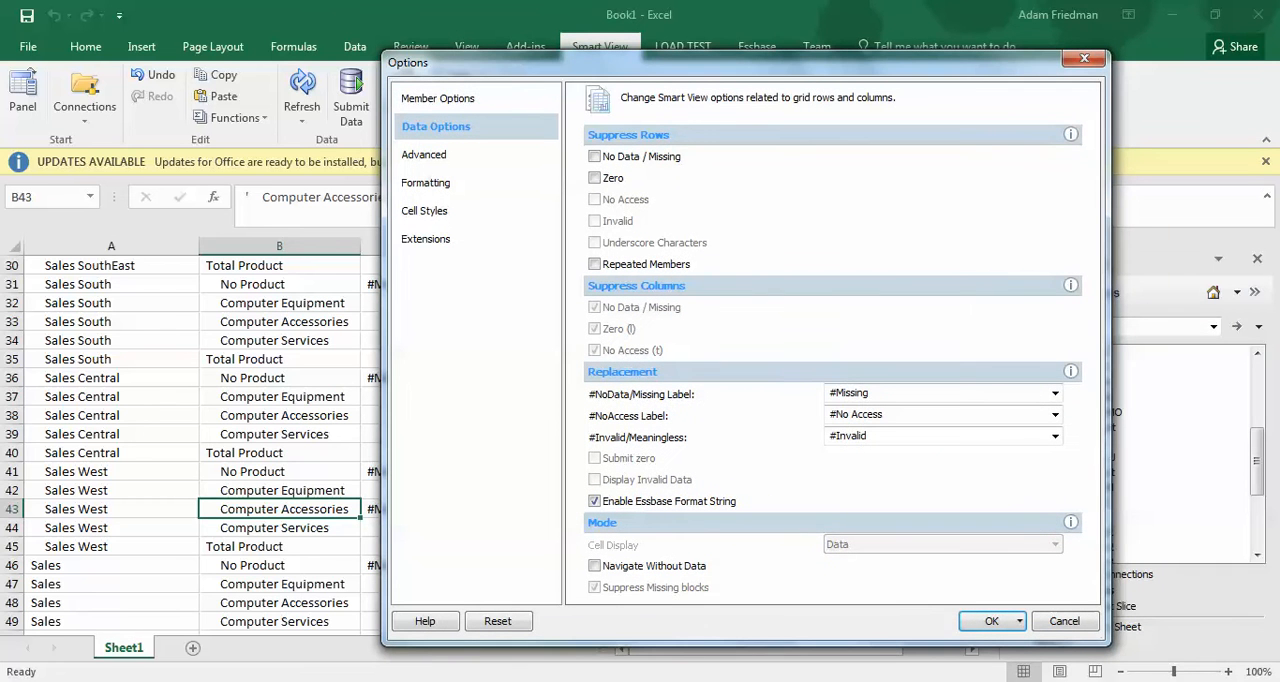
Set the #NoData/Missing label to #NumericZero, refresh the grid and inspect the No Product value for Sales West
left_click(1055, 393)
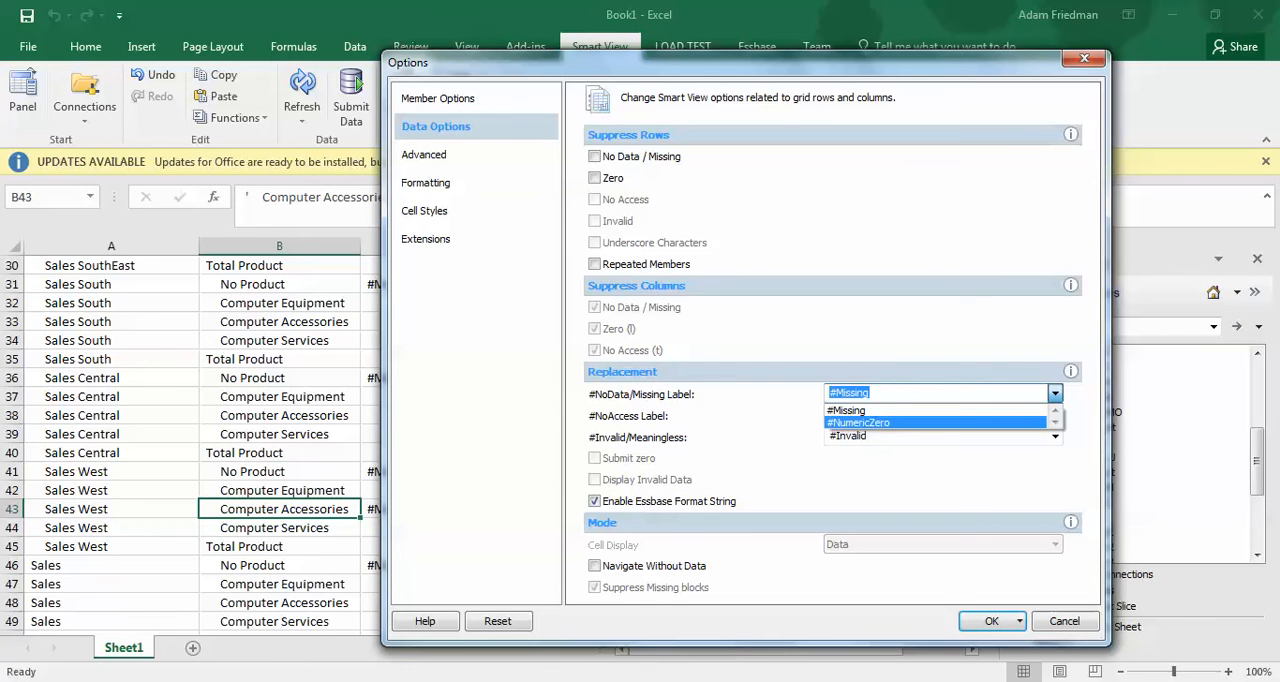
key("Return")
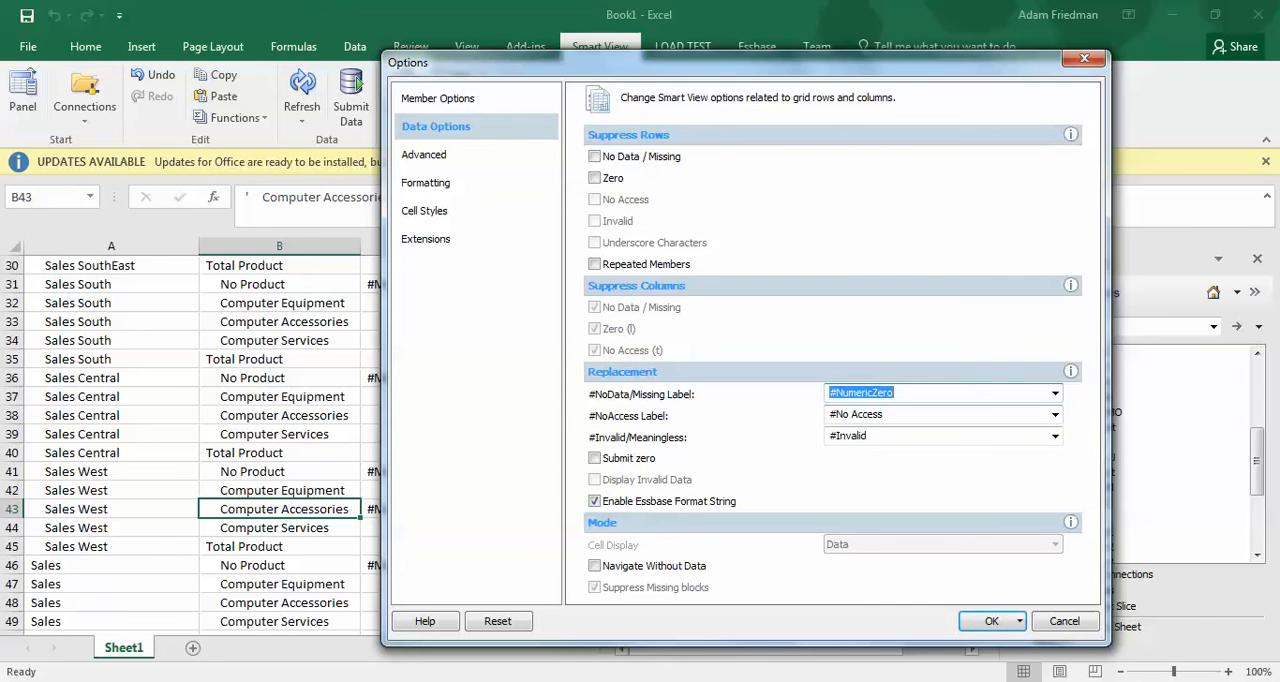
left_click(990, 621)
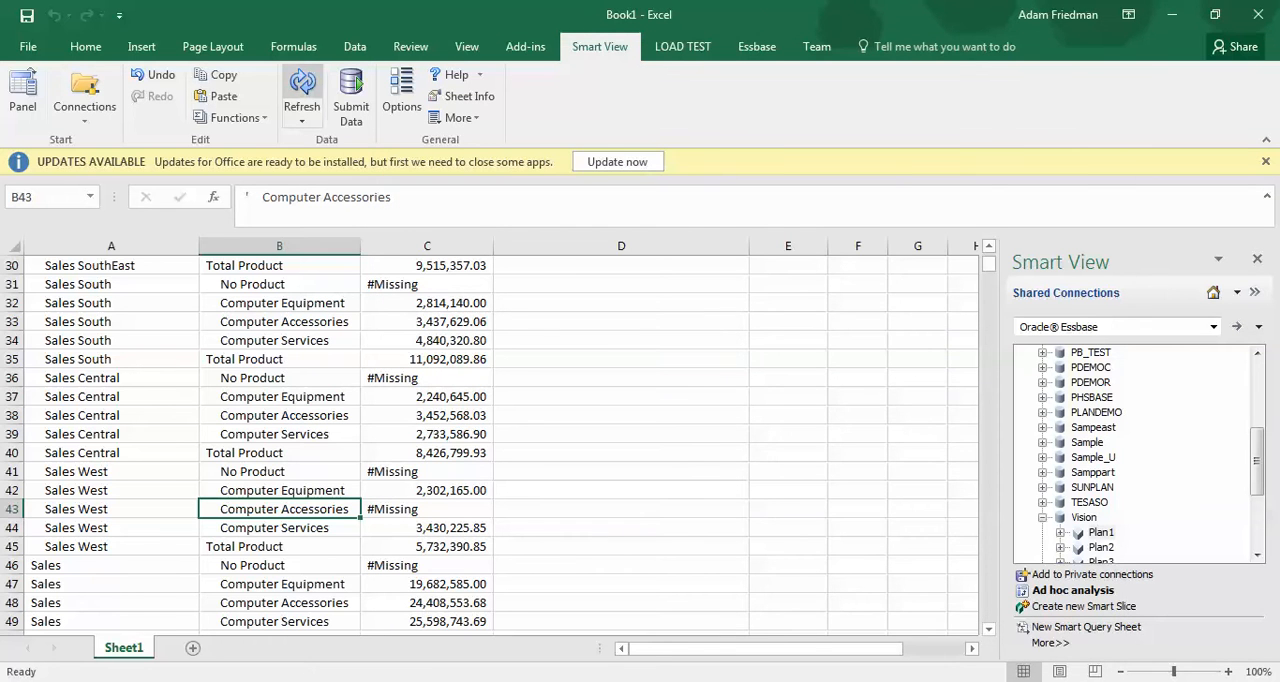
left_click(302, 85)
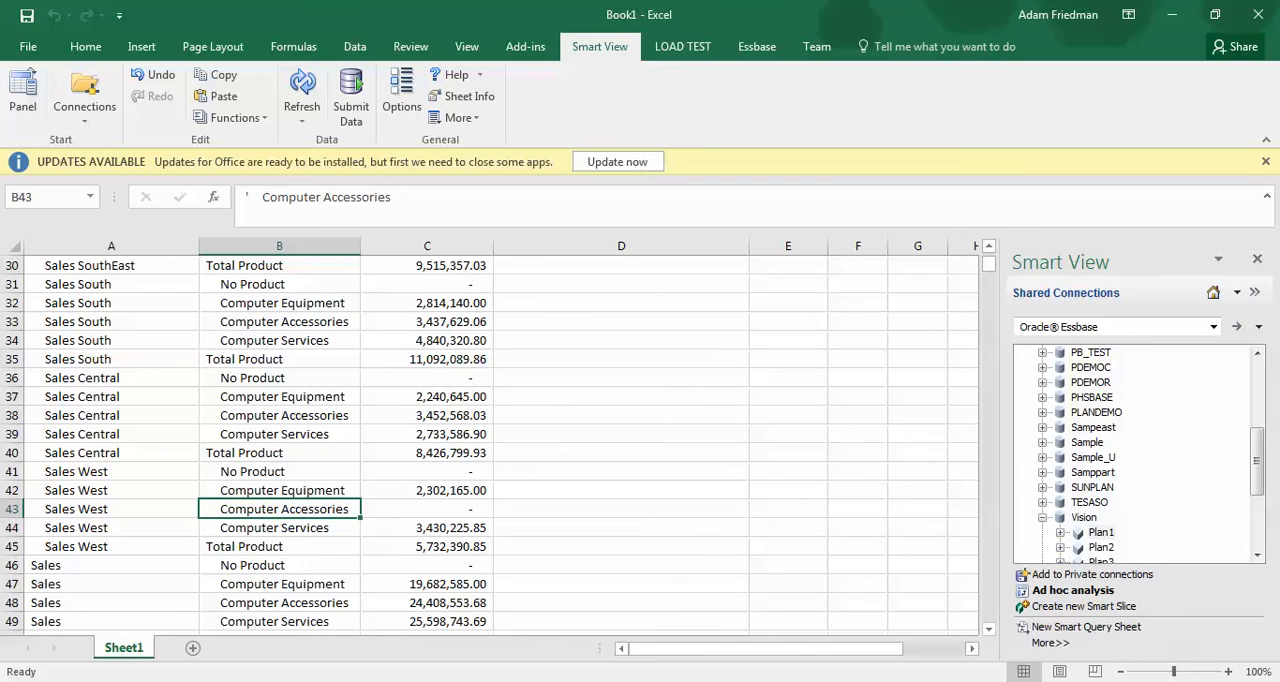
left_click(427, 472)
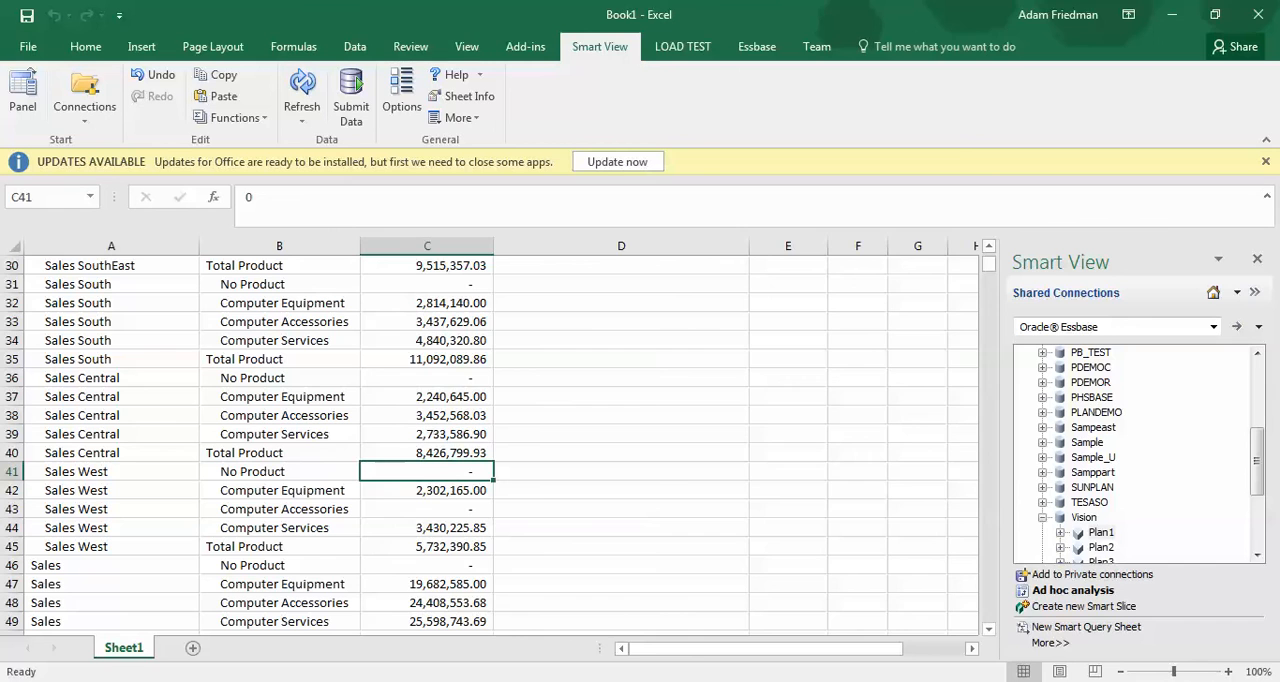
In the Smart View data options, switch the #NoData/Missing label to #Missing and back to #NumericZero
left_click(401, 98)
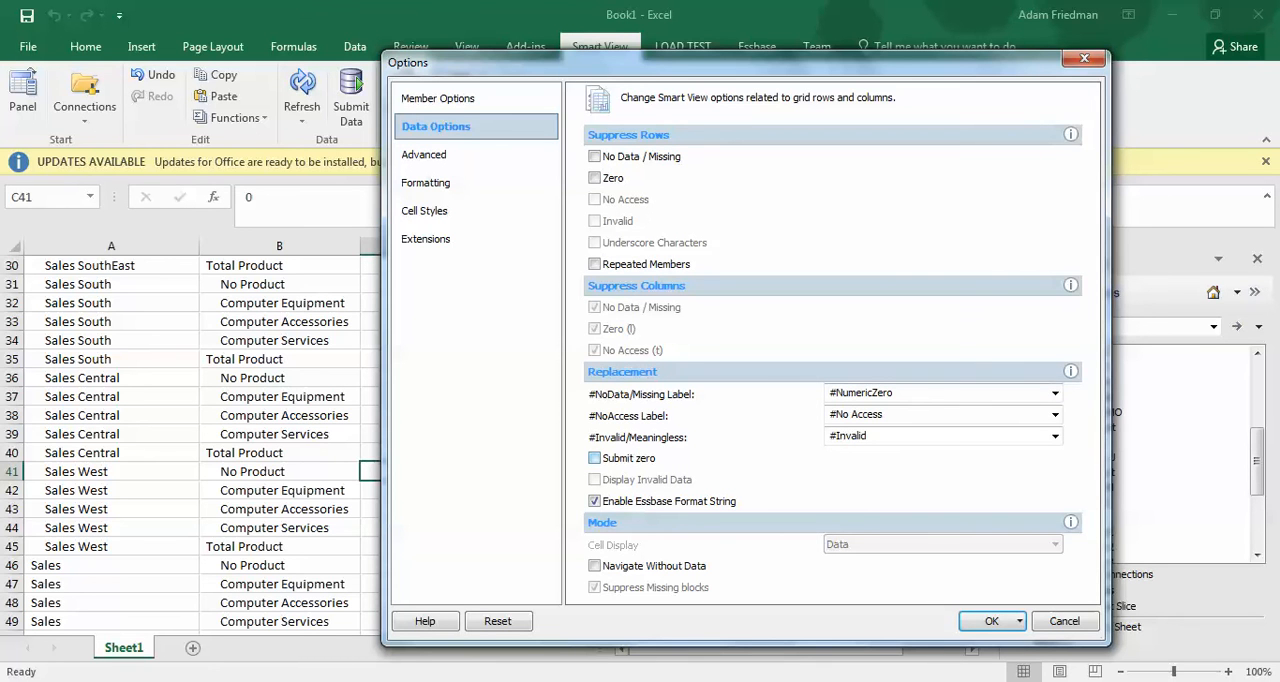
left_click(1055, 394)
left_click(900, 411)
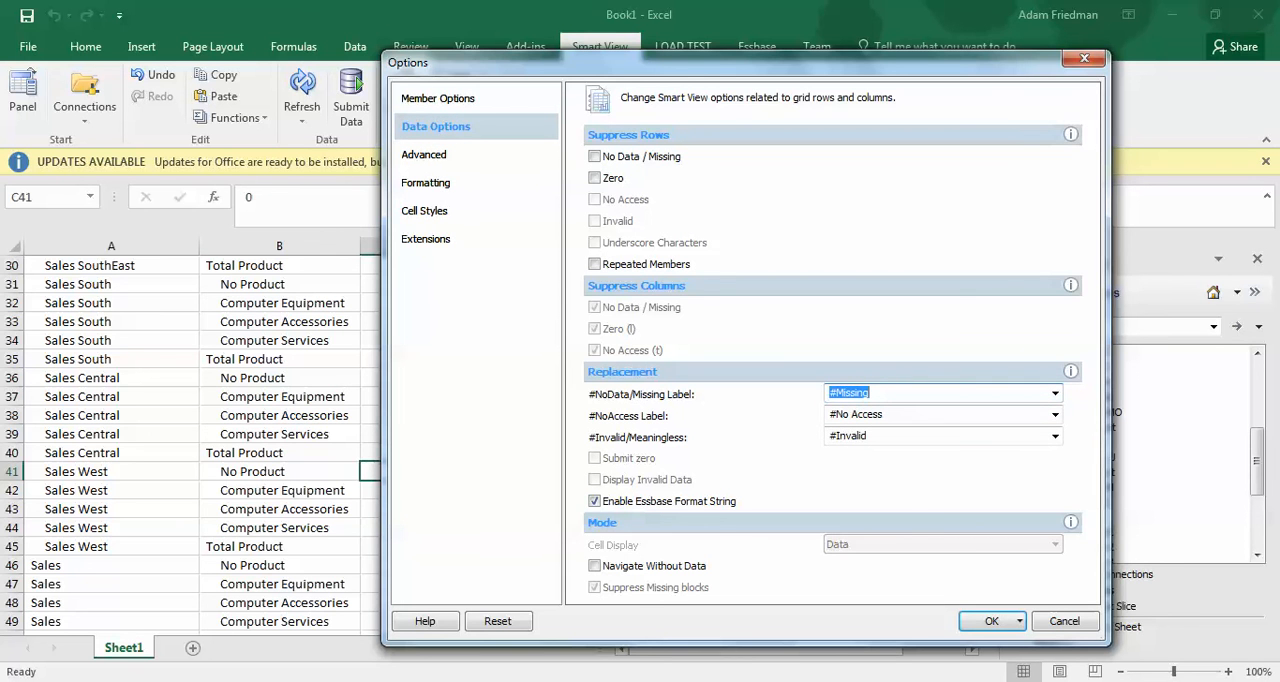
left_click(1055, 394)
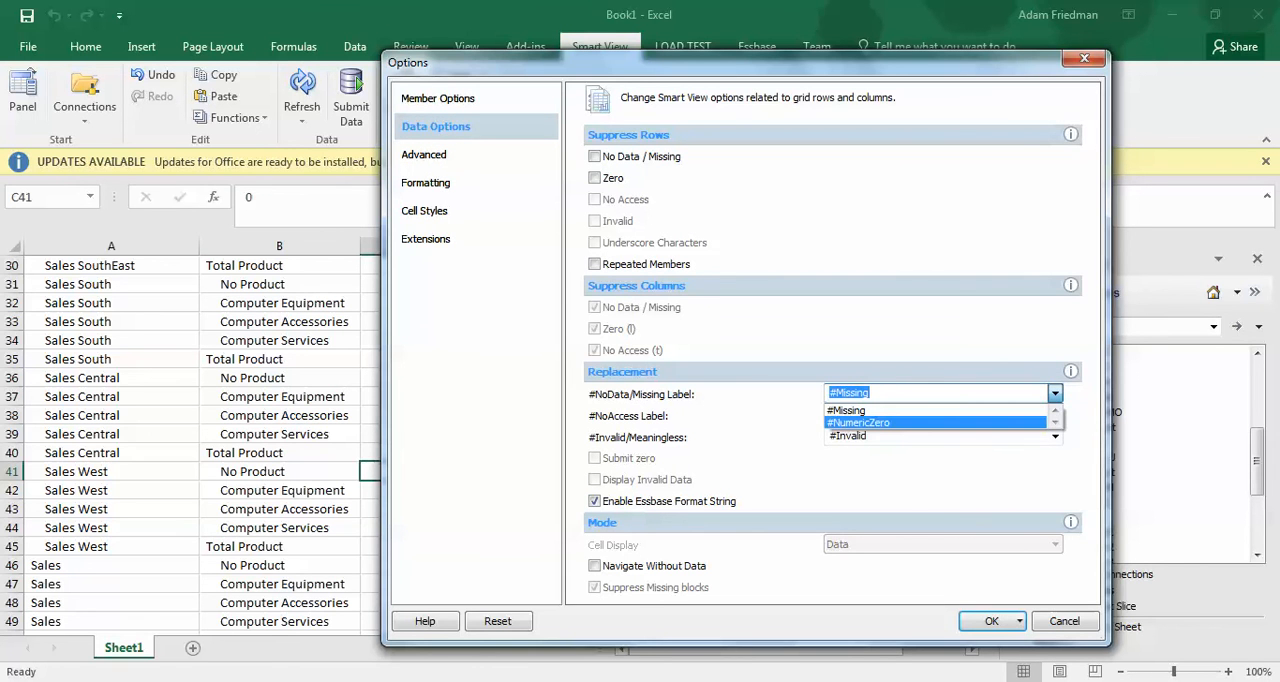
left_click(880, 423)
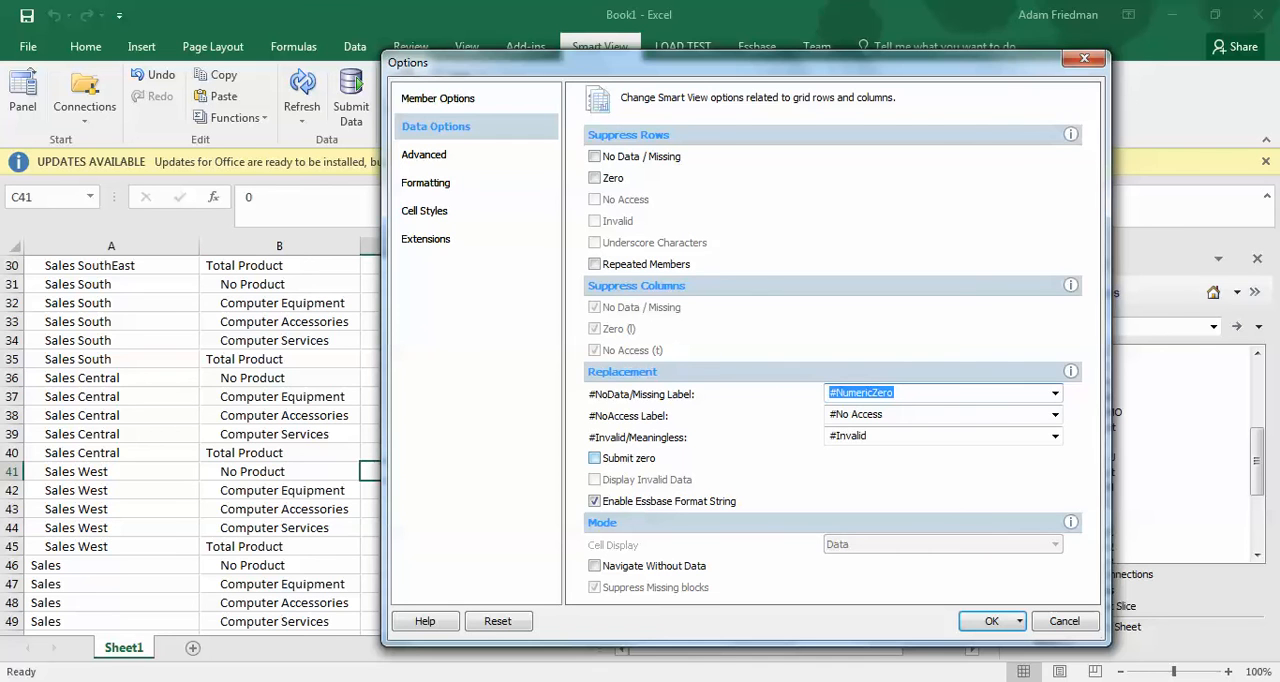
Try enabling Submit zero, clear it again, and uncover the grid's data column behind the options dialog
left_click(595, 458)
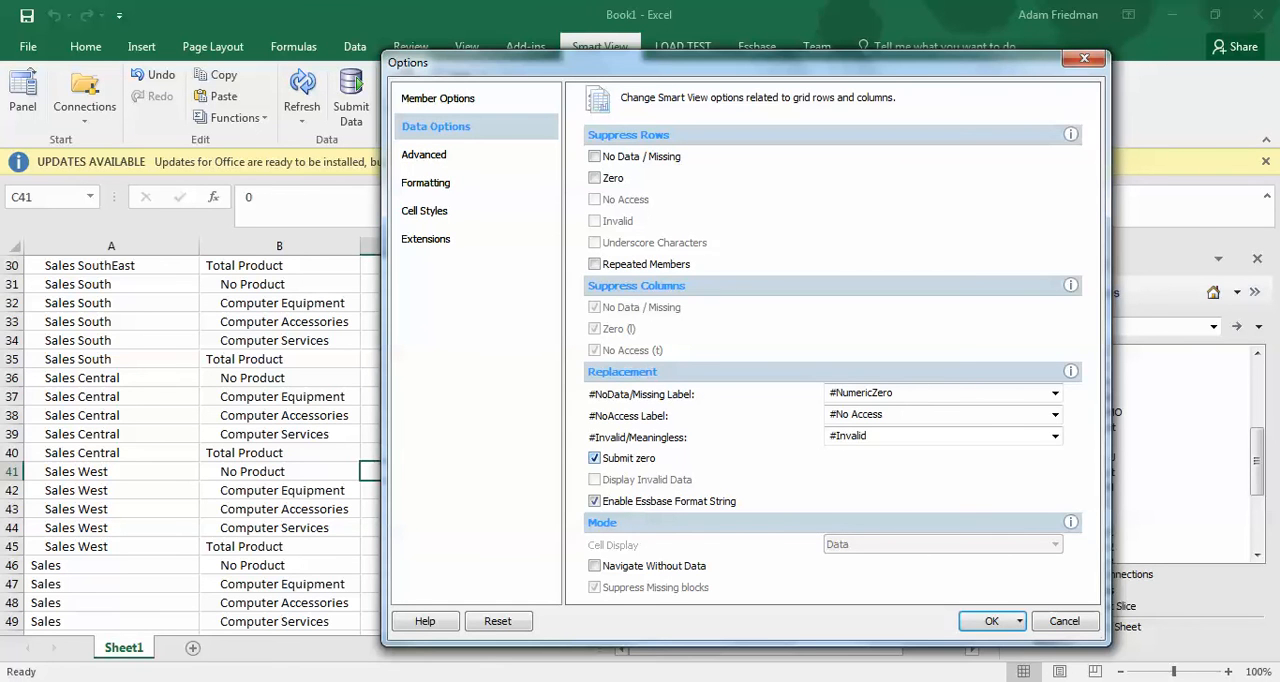
left_click(595, 458)
left_click_drag(720, 62, 967, 49)
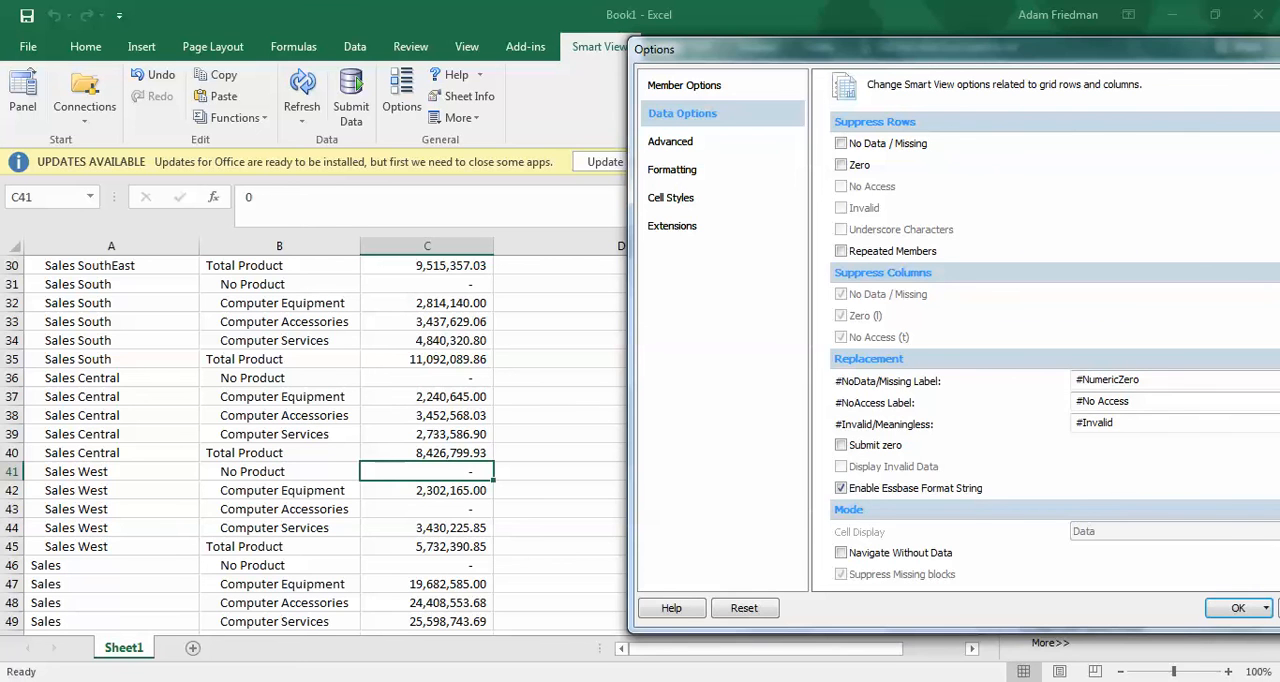
left_click_drag(900, 49, 665, 59)
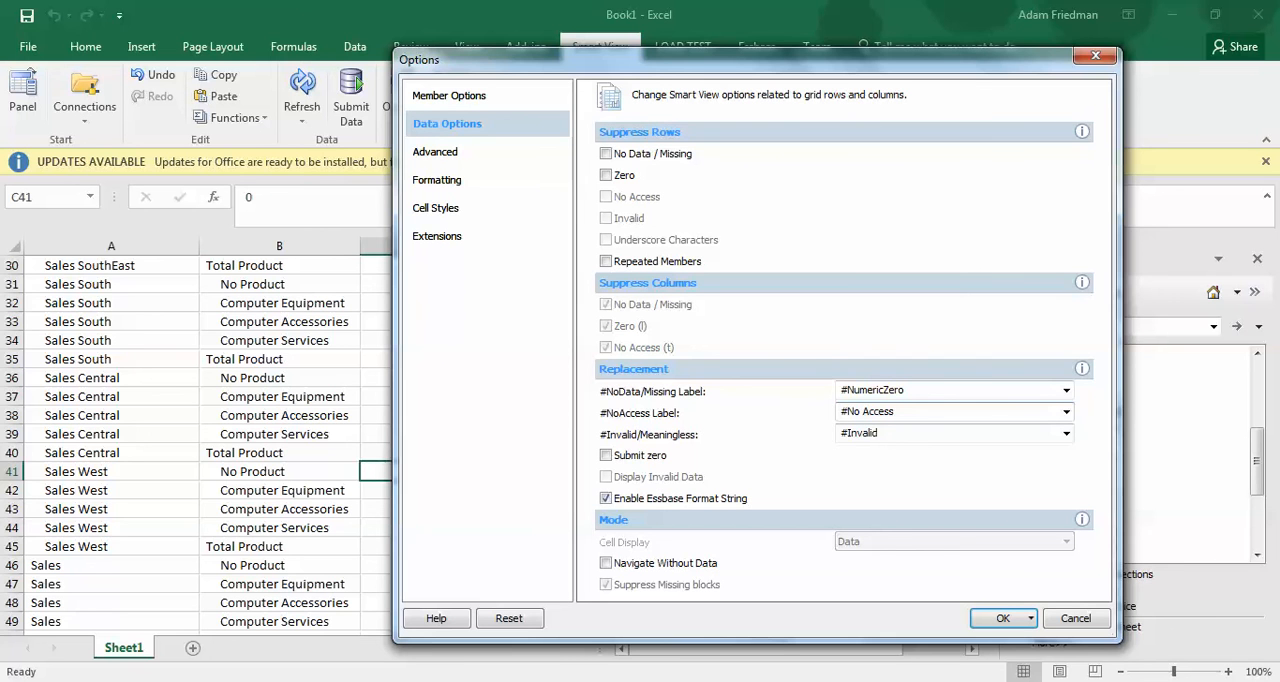
Keep the #NoAccess label as #No Access, set the #NoData/Missing label to N/A, and refresh the grid
left_click(1066, 412)
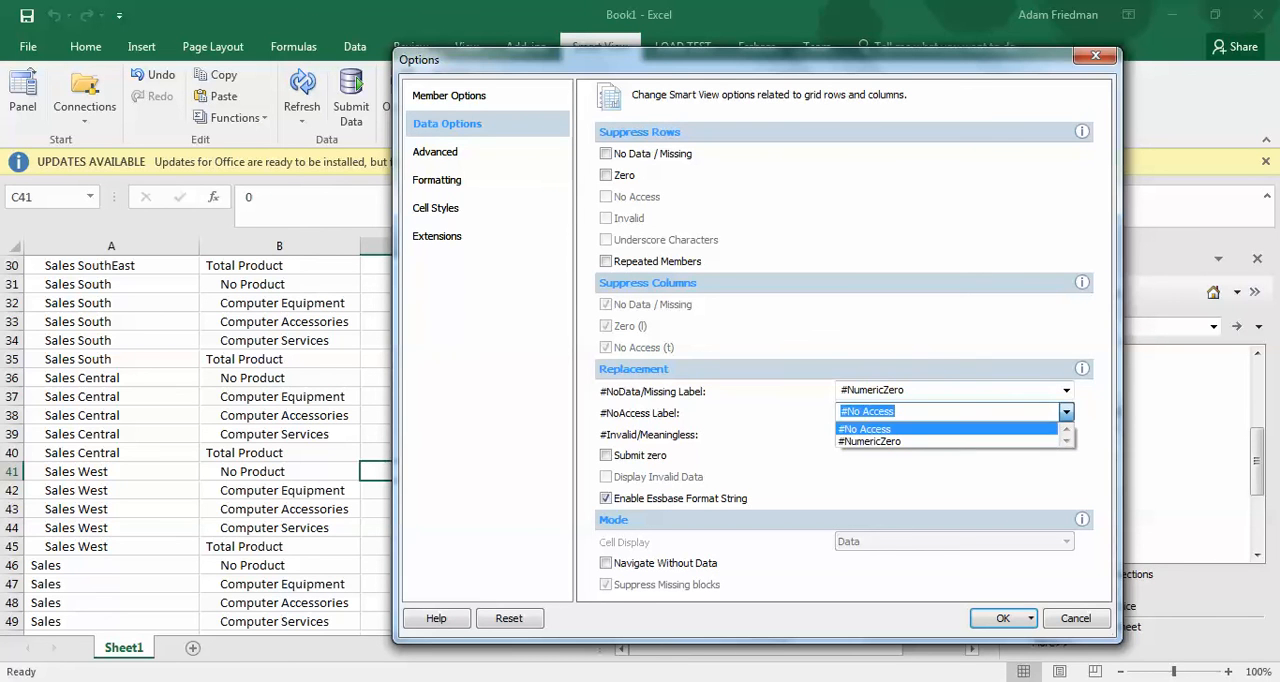
left_click(930, 429)
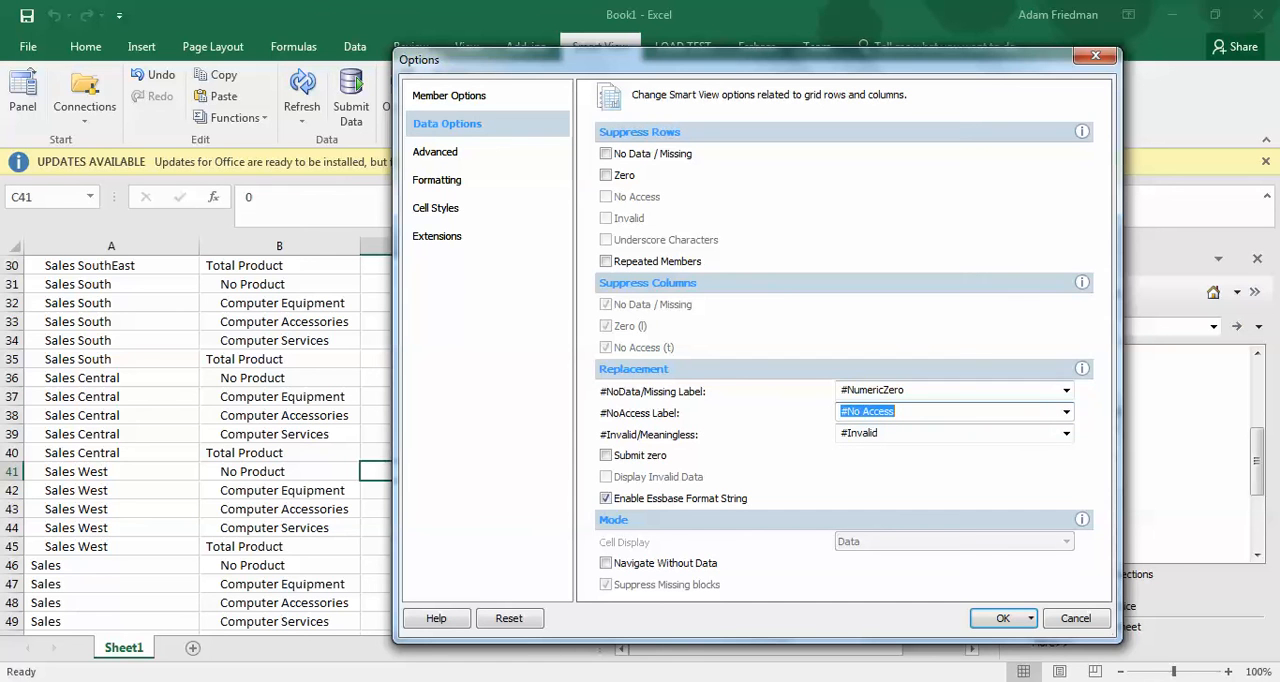
left_click(1066, 391)
left_click(930, 407)
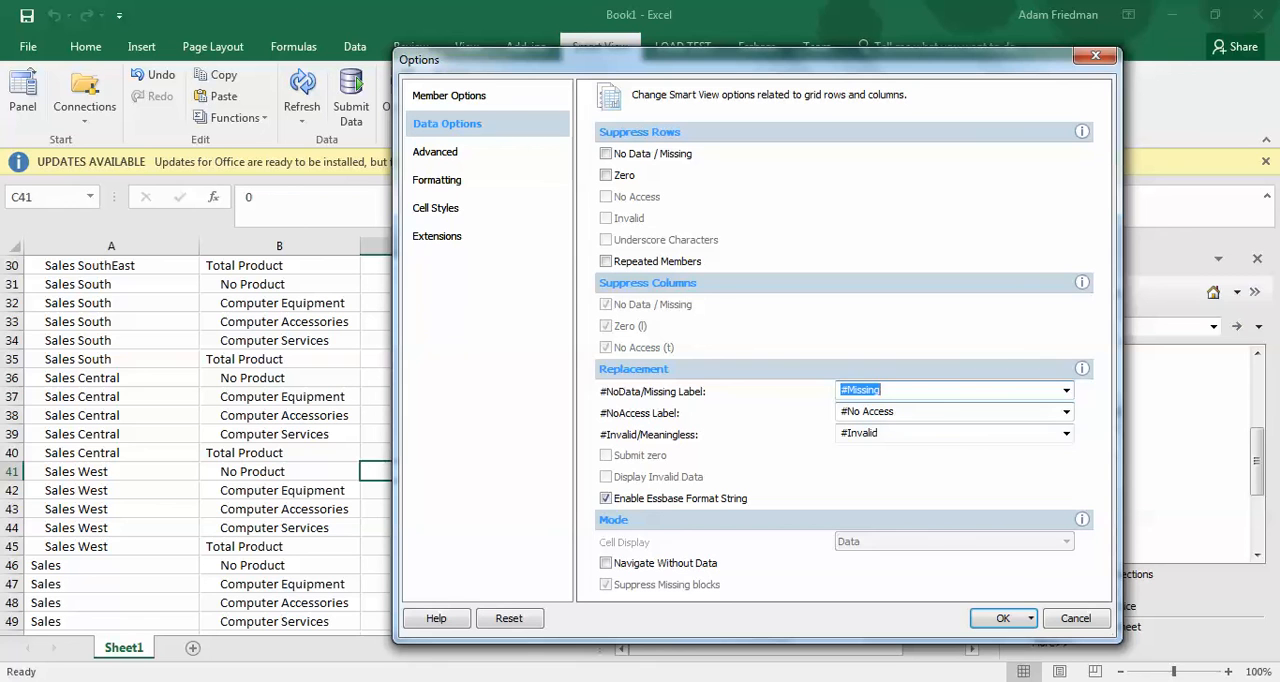
type("N/A")
key("Tab")
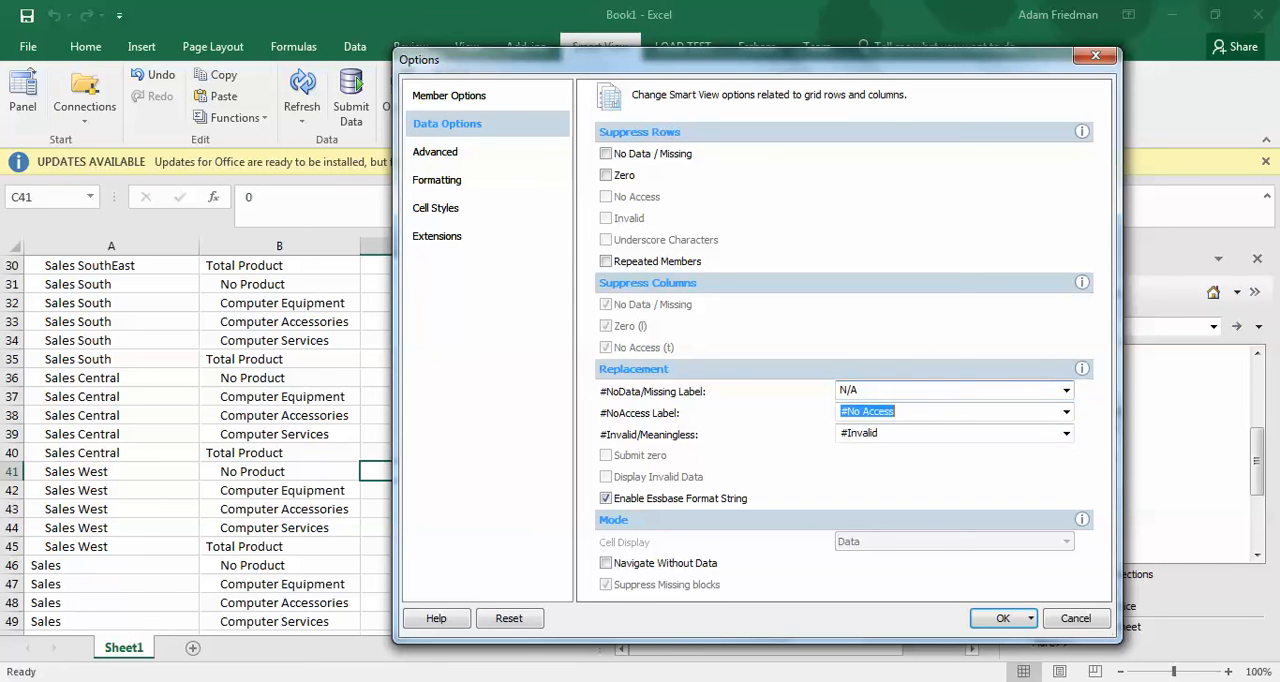
key("Return")
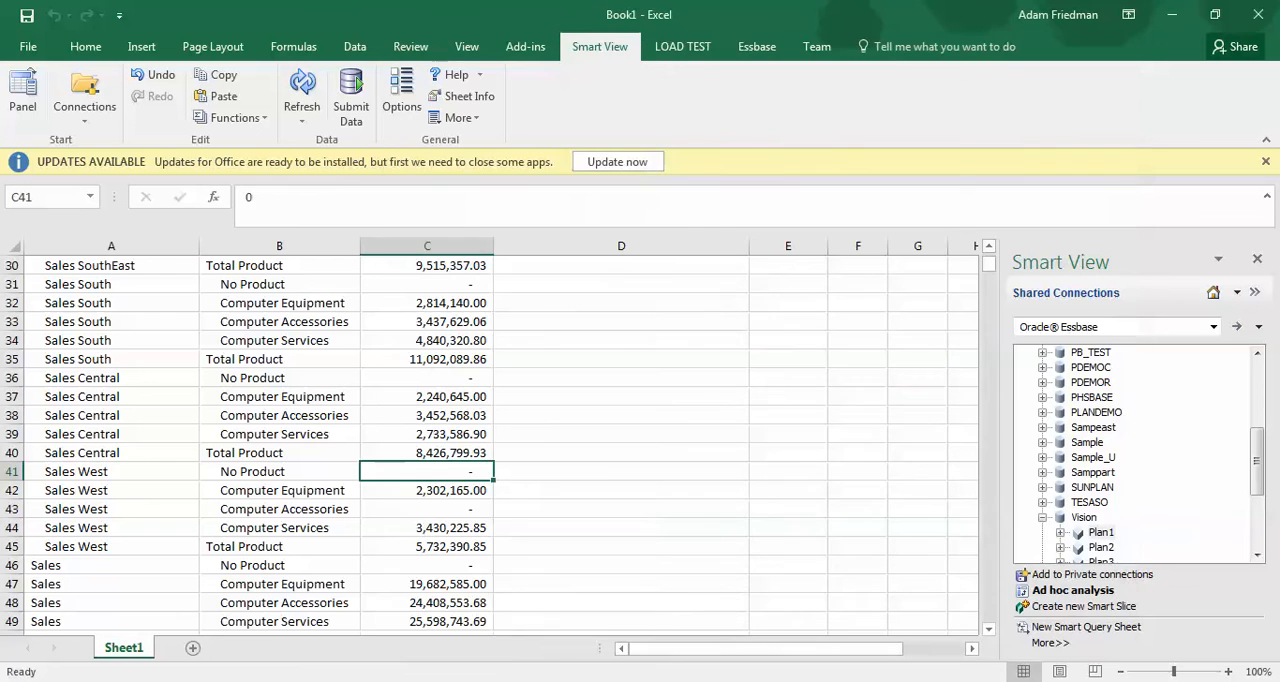
left_click(302, 84)
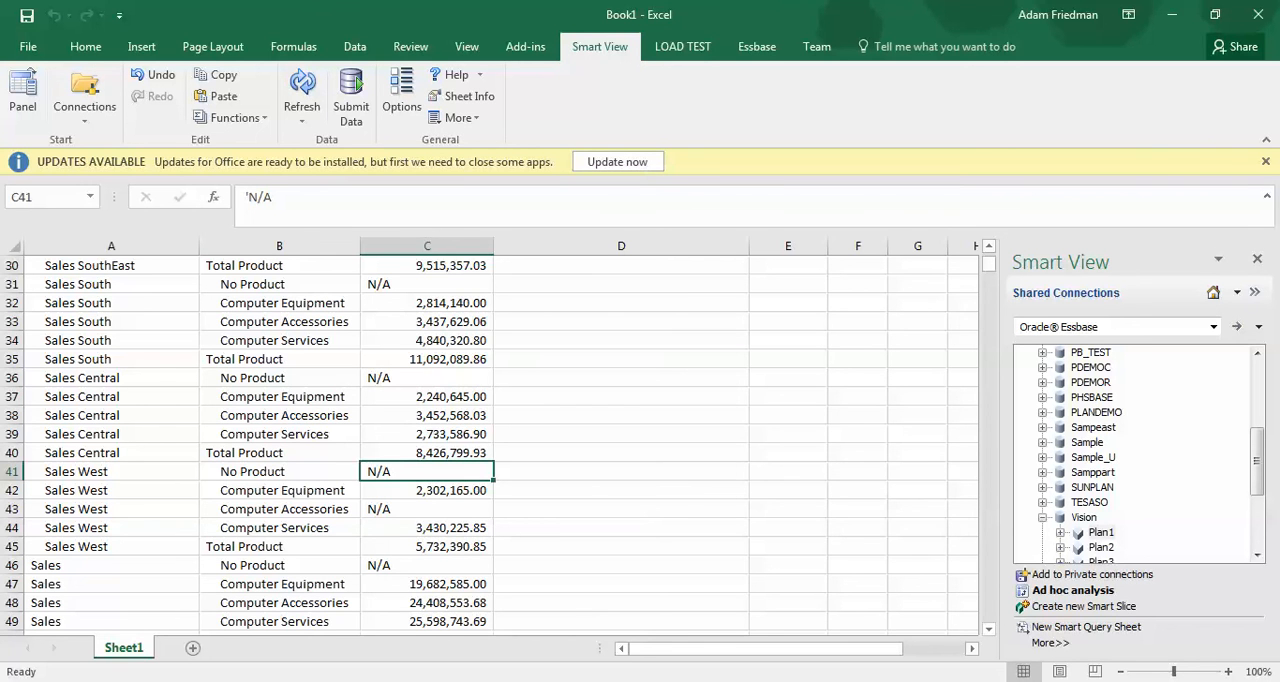
Set the #NoData/Missing label to #Missing, suppress repeated members in rows, and refresh the ad hoc grid
left_click(401, 95)
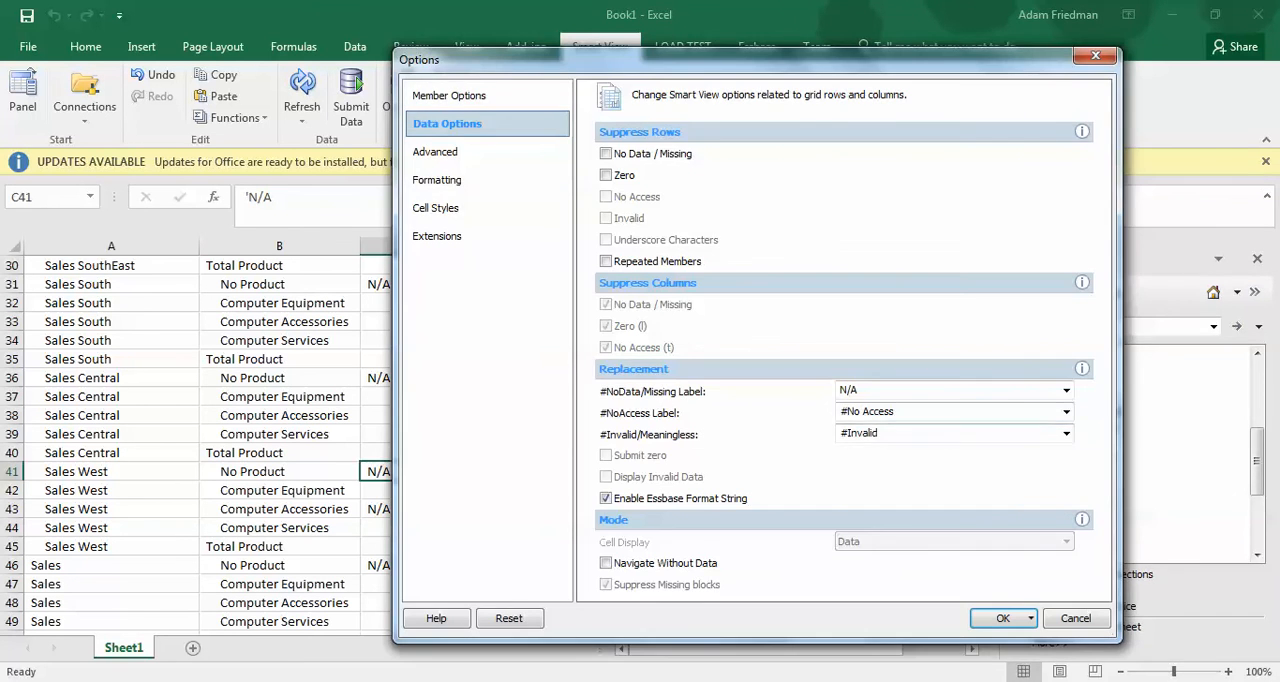
left_click(1066, 390)
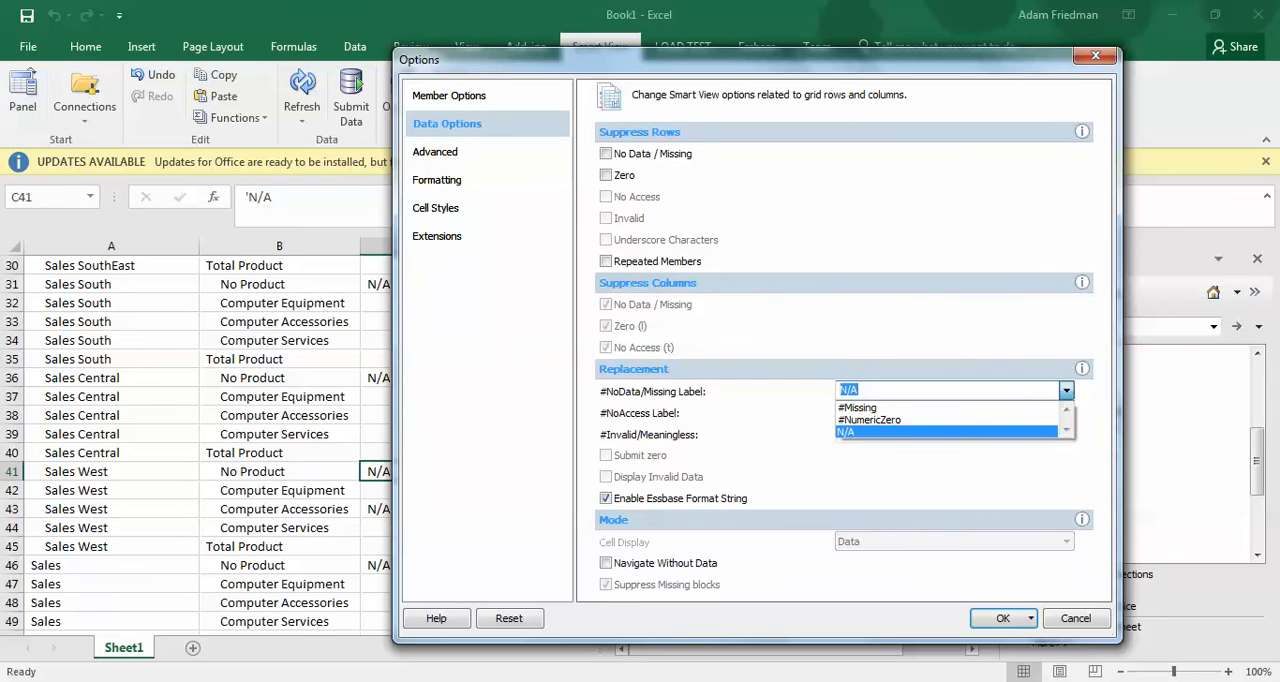
key("Return")
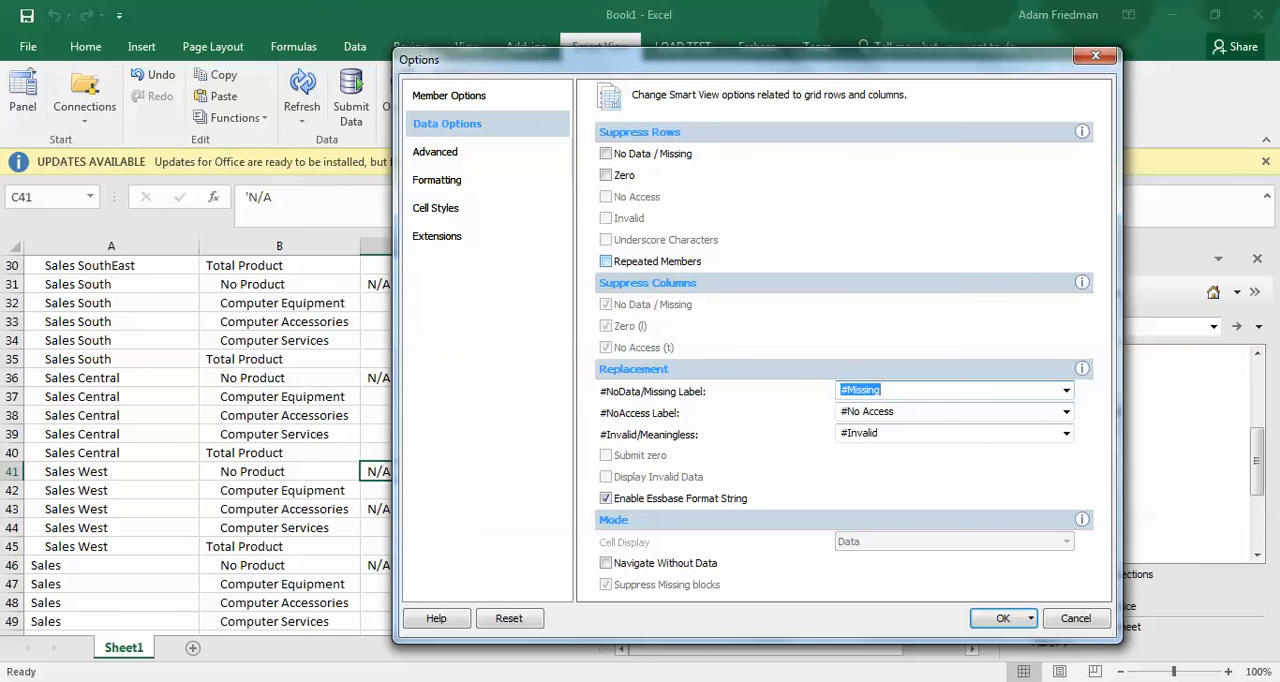
left_click(606, 261)
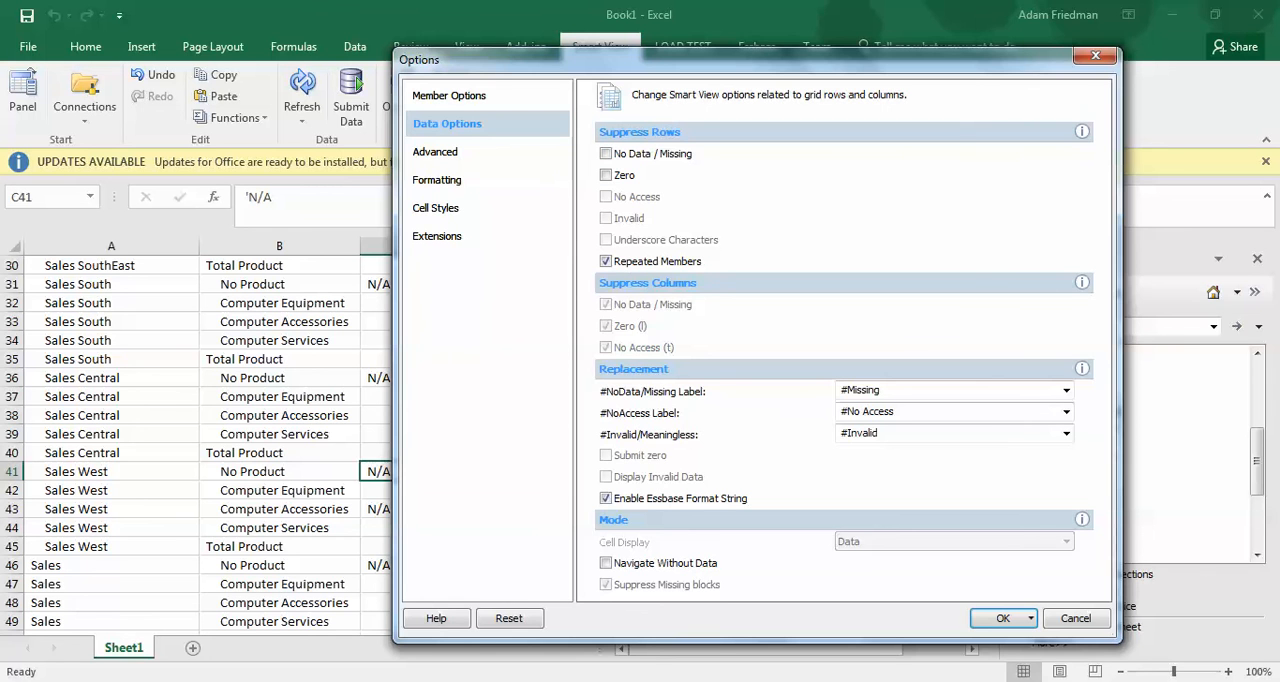
key("Return")
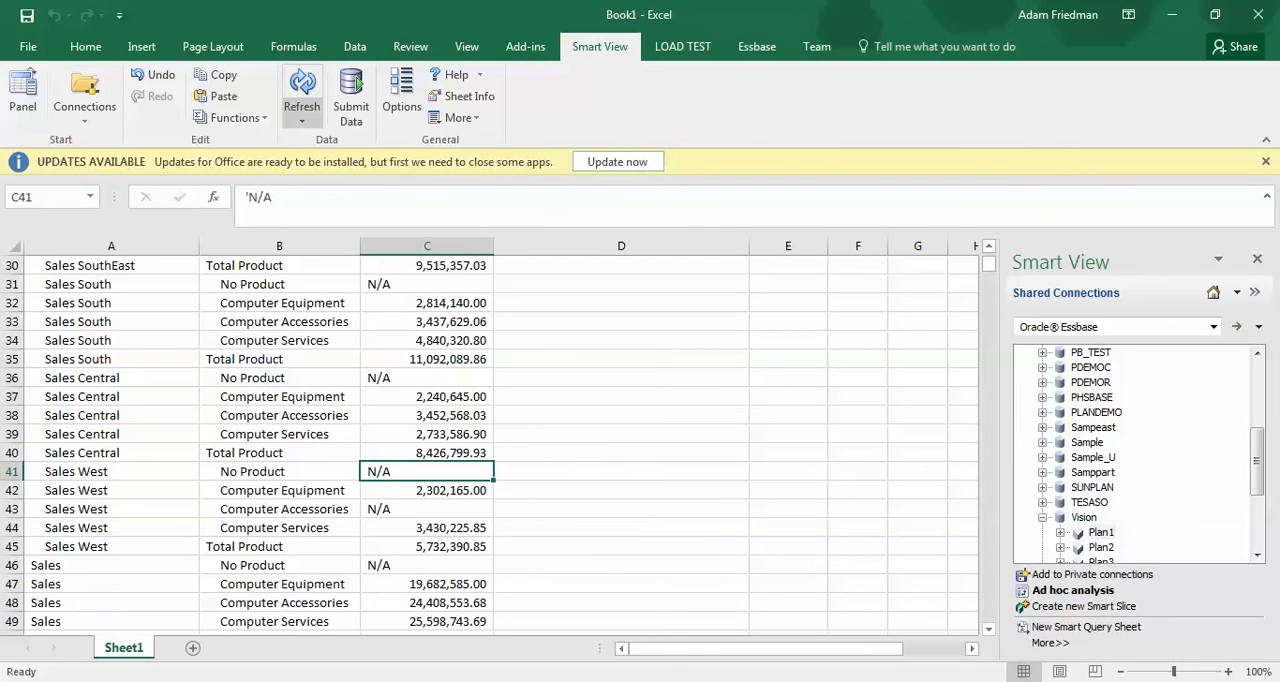
left_click(302, 95)
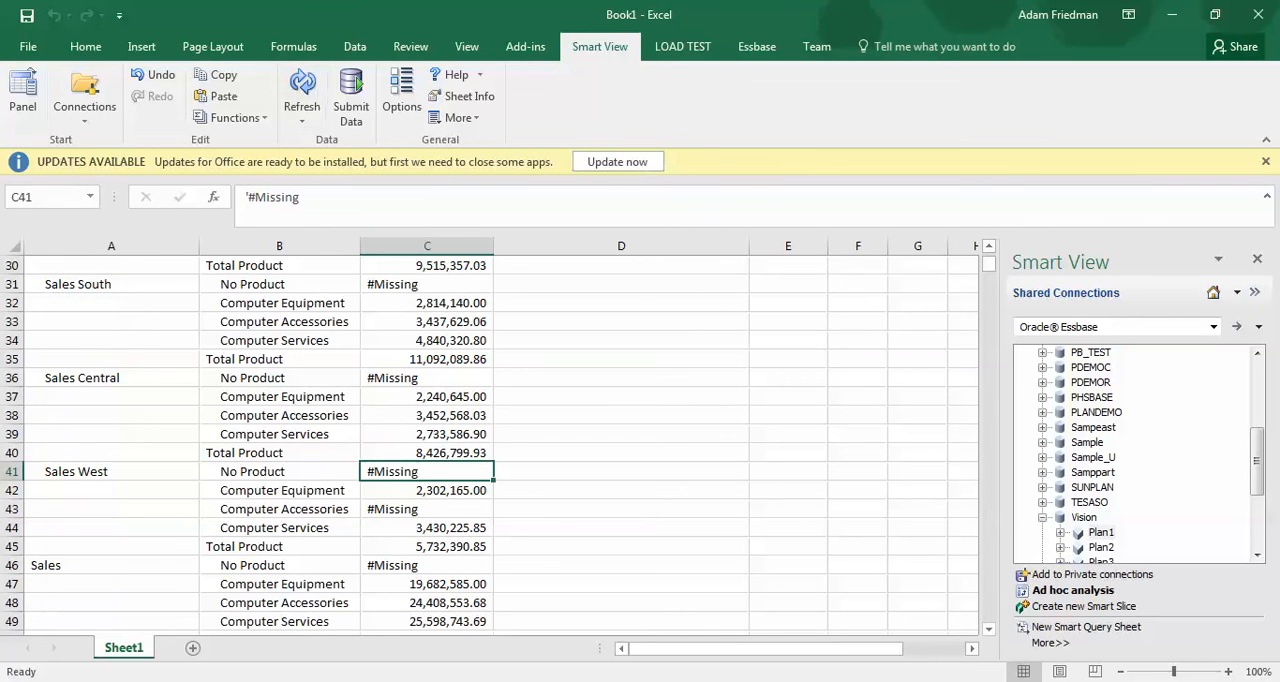
Look through the region members in column A from Sales South up to International Sales
left_click(111, 284)
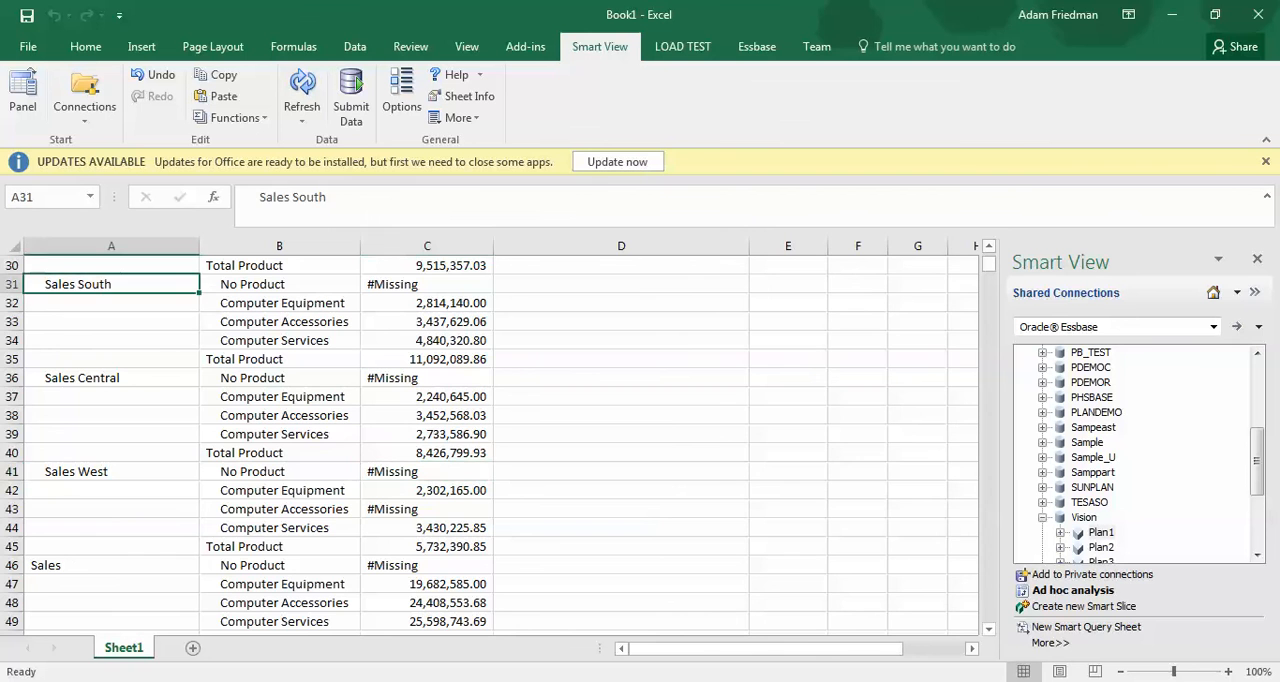
key("ctrl+Up")
key("ctrl+Up")
key("ctrl+Up")
key("ctrl+Up")
key("ctrl+Up")
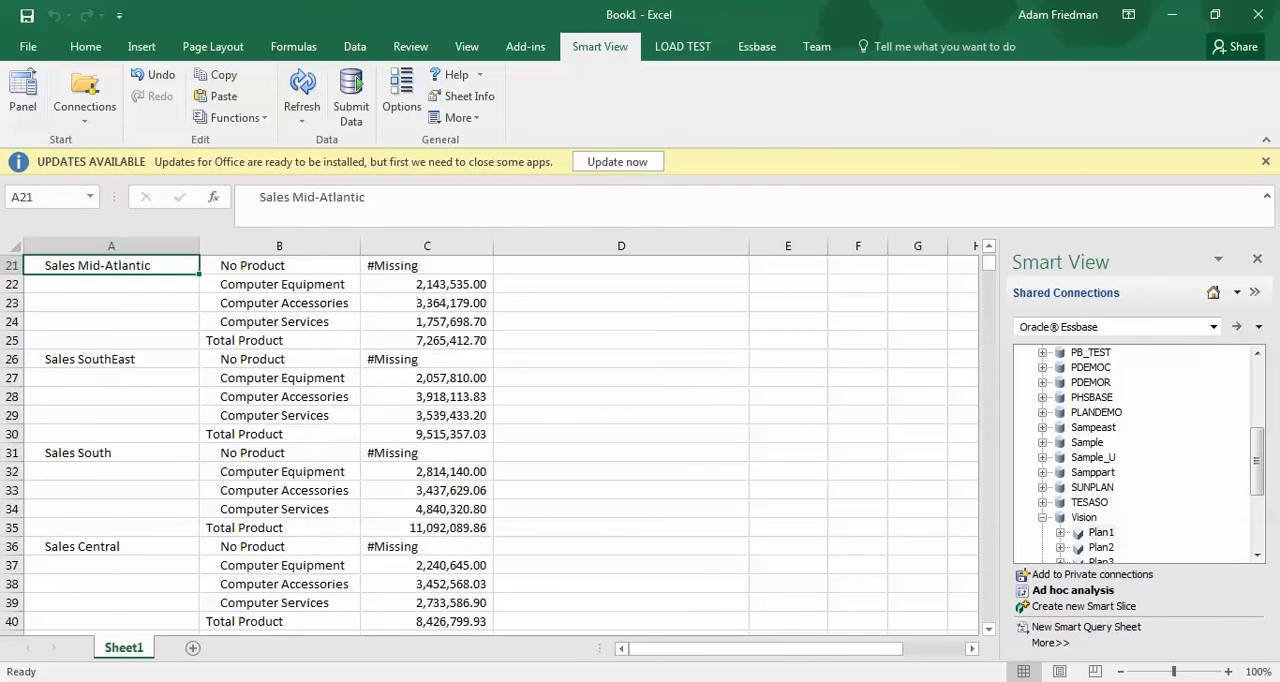
key("Up")
key("ctrl+Up")
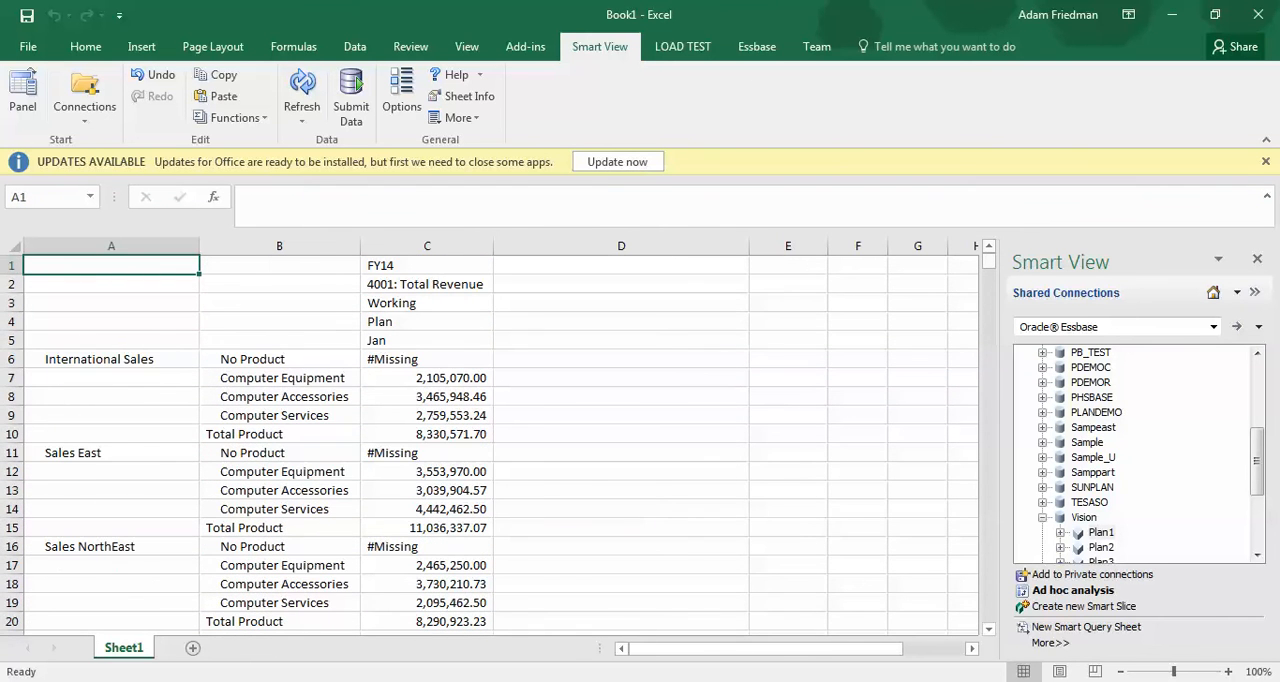
key("Down")
key("Down")
key("Down")
key("Down")
key("Down")
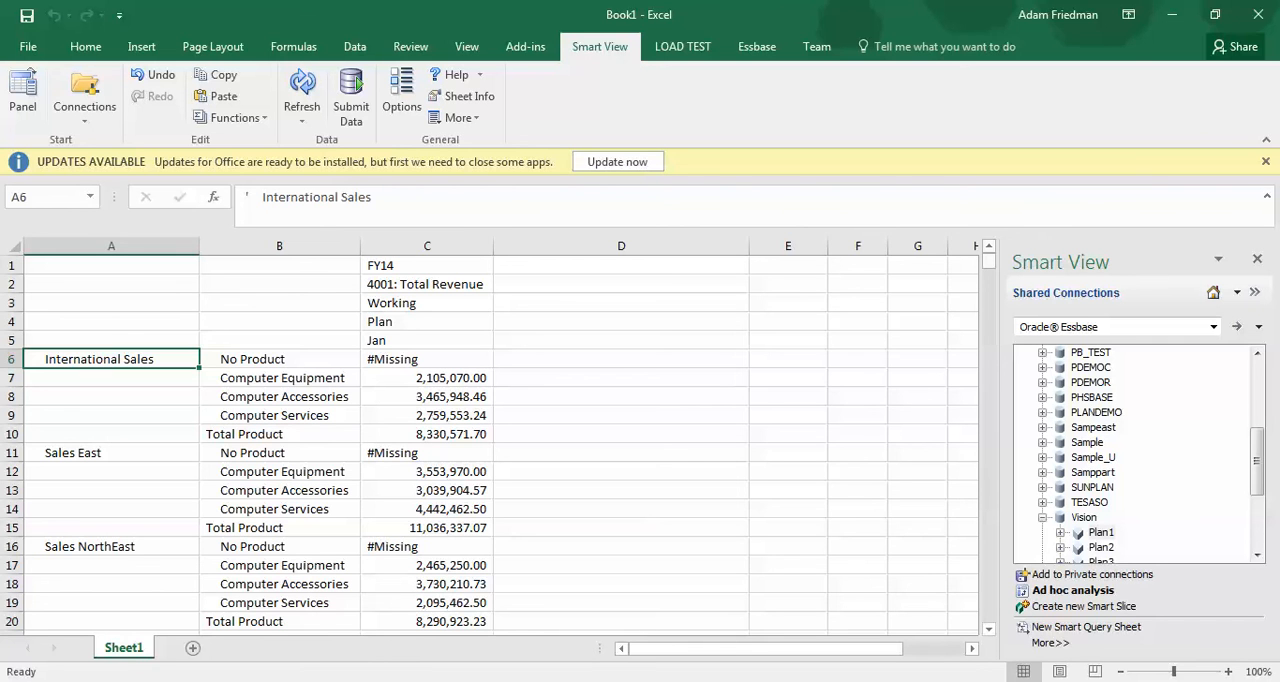
Compare the region cell A7 under International Sales with the adjacent Computer Equipment member cell
left_click(111, 378)
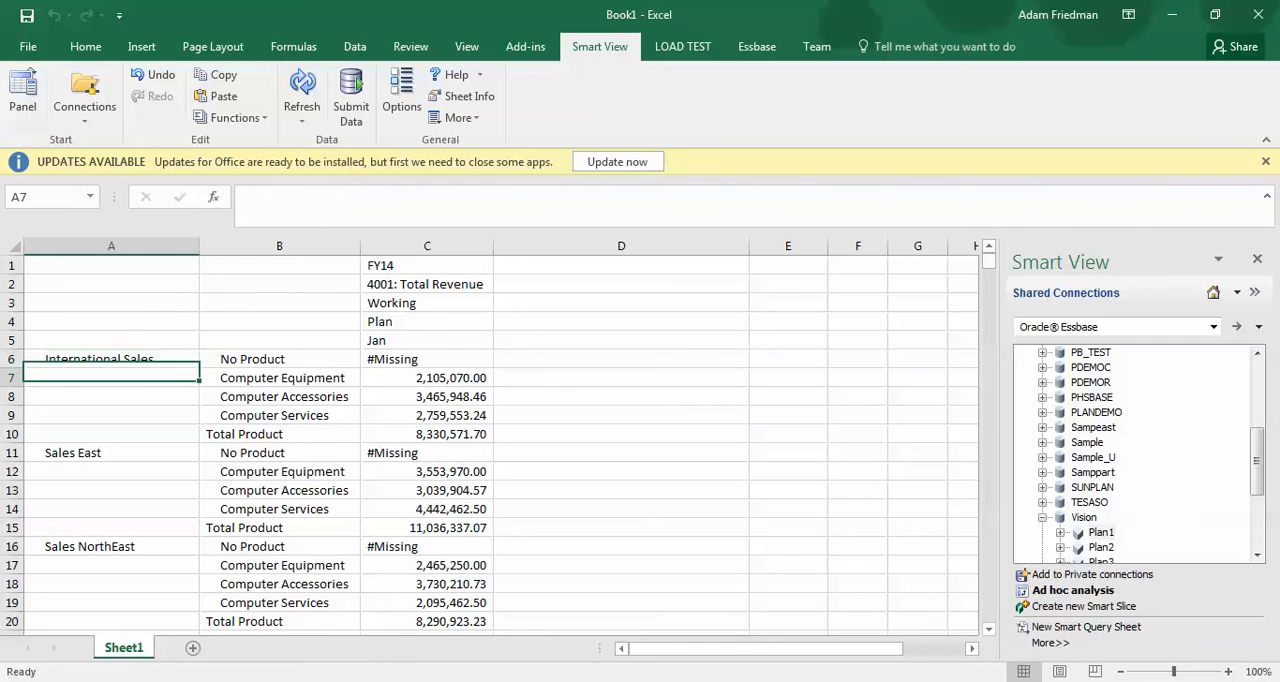
key("Right")
key("Left")
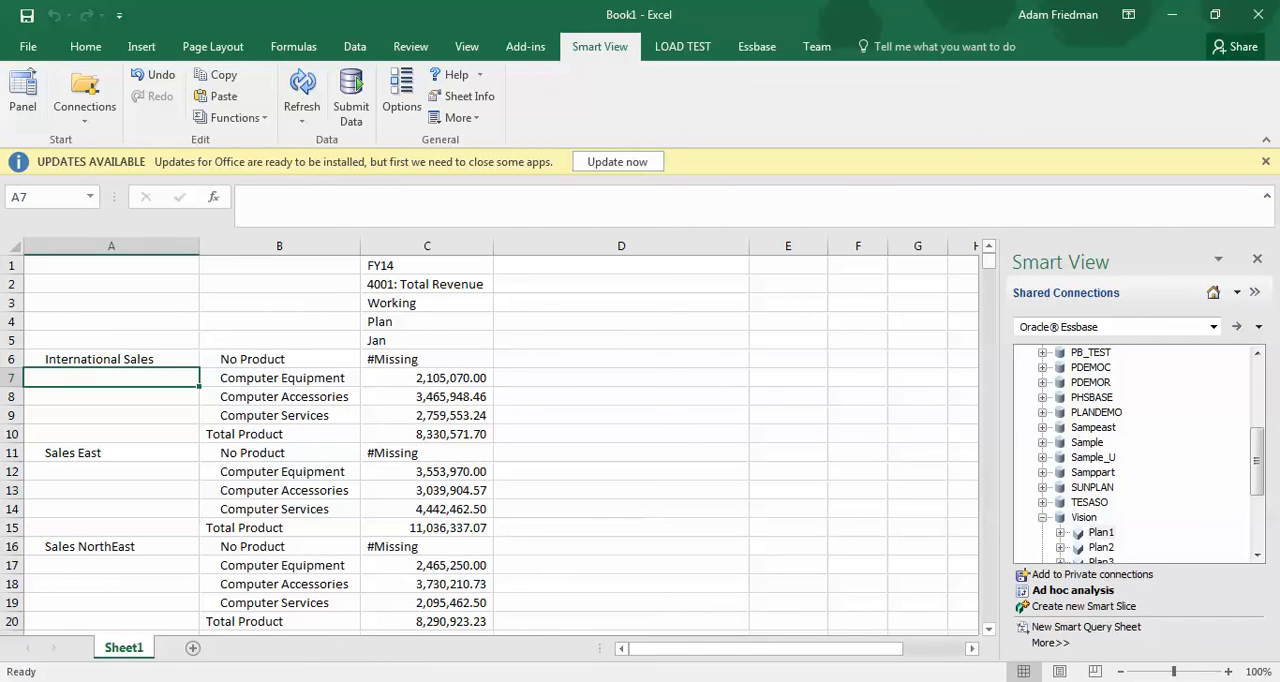
key("Right")
key("Left")
key("Right")
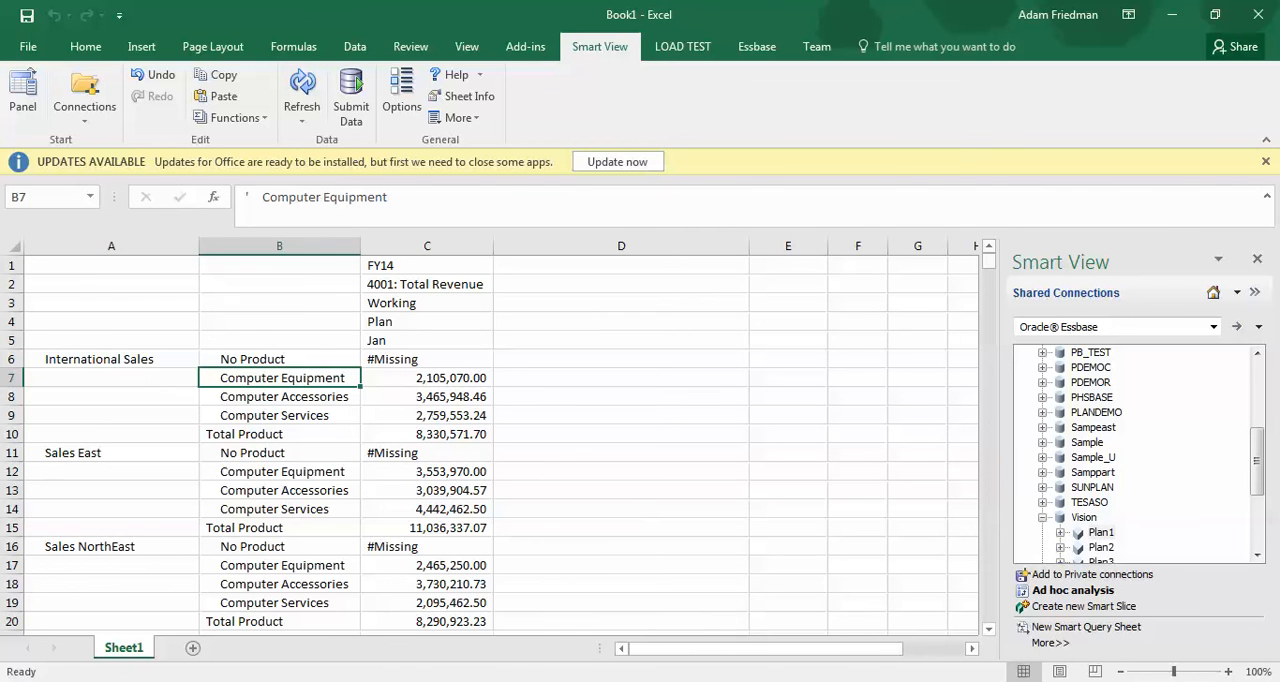
Examine how region members are laid out in column A from International Sales down to Sales West and back up to Sales East
key("Left")
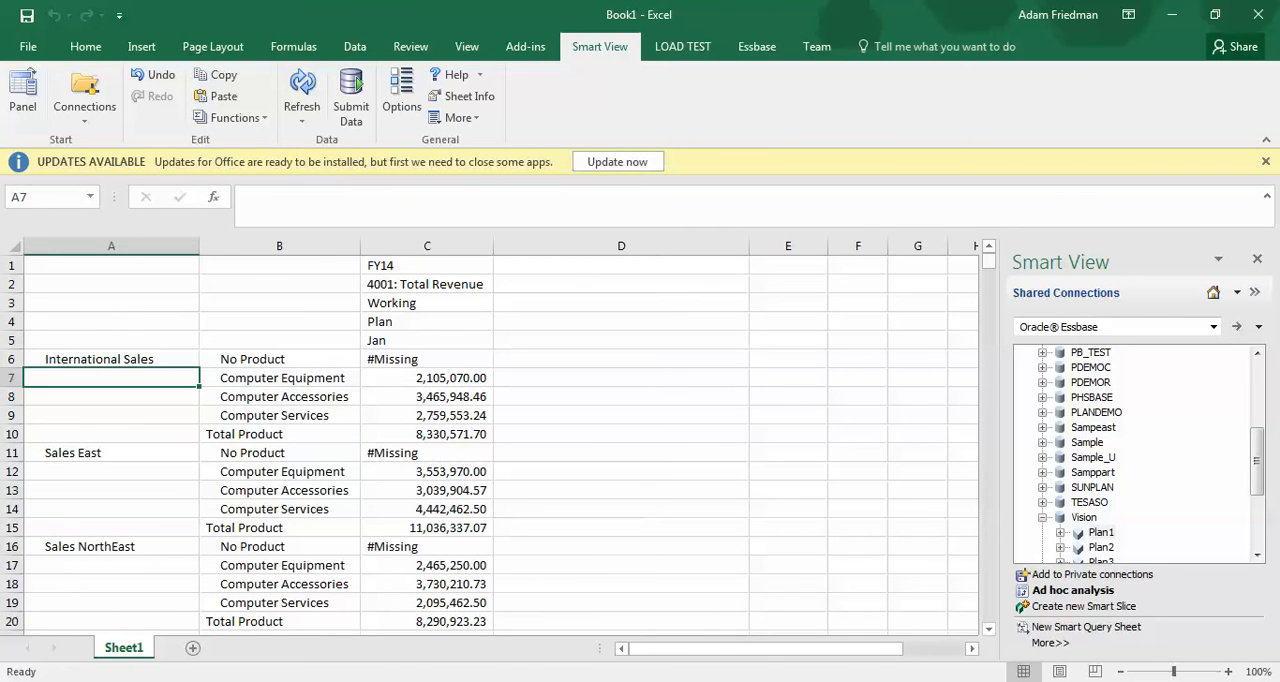
key("Up")
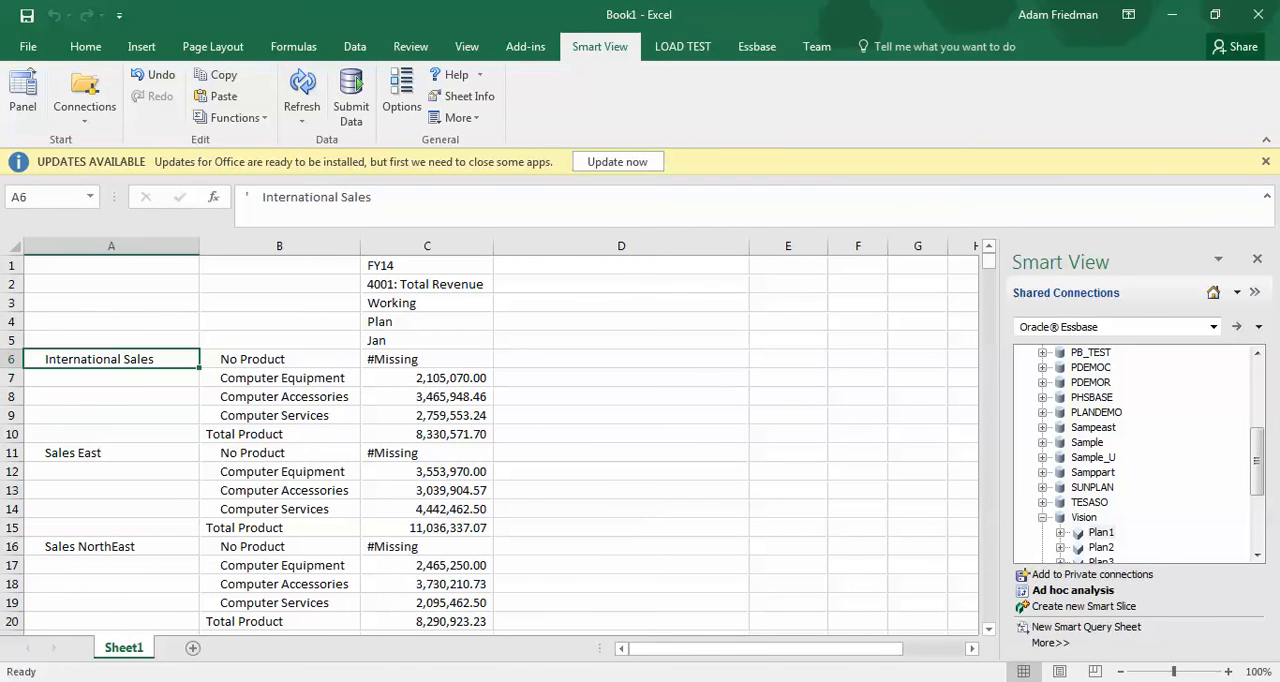
key("Down")
key("Down")
key("Down")
key("Down")
key("Down")
key("Down")
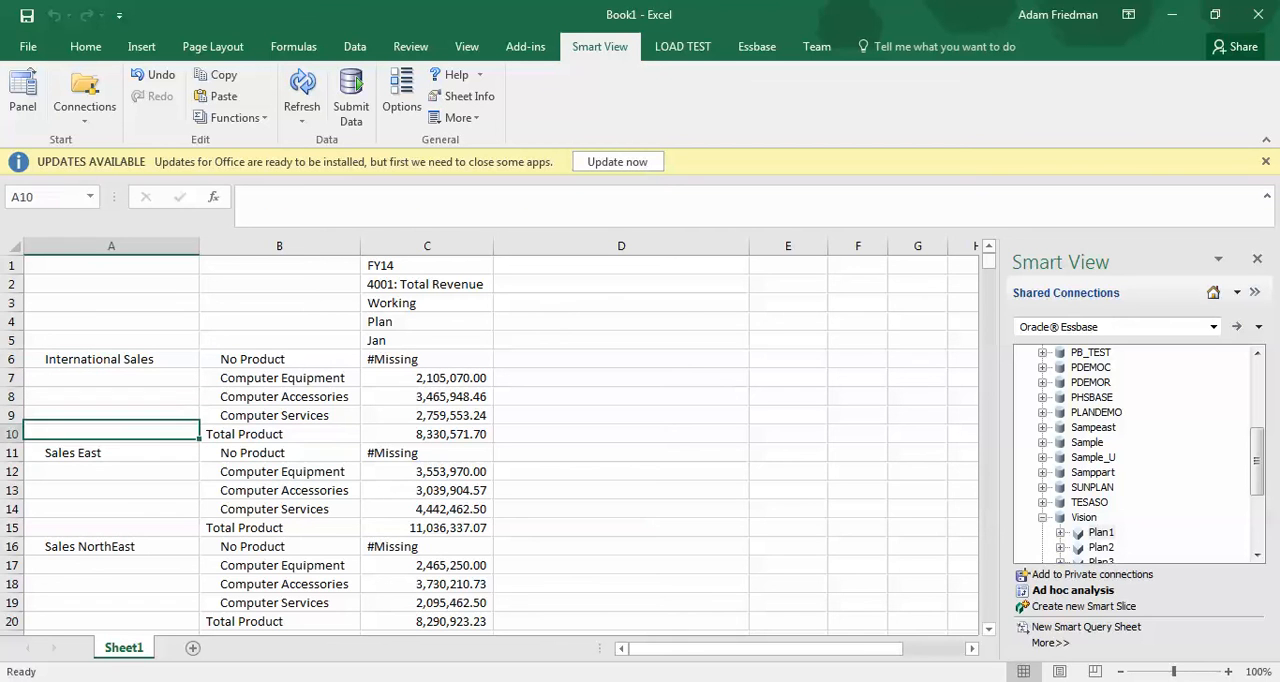
key("Up")
key("Up")
key("Up")
key("Up")
key("Up")
key("Up")
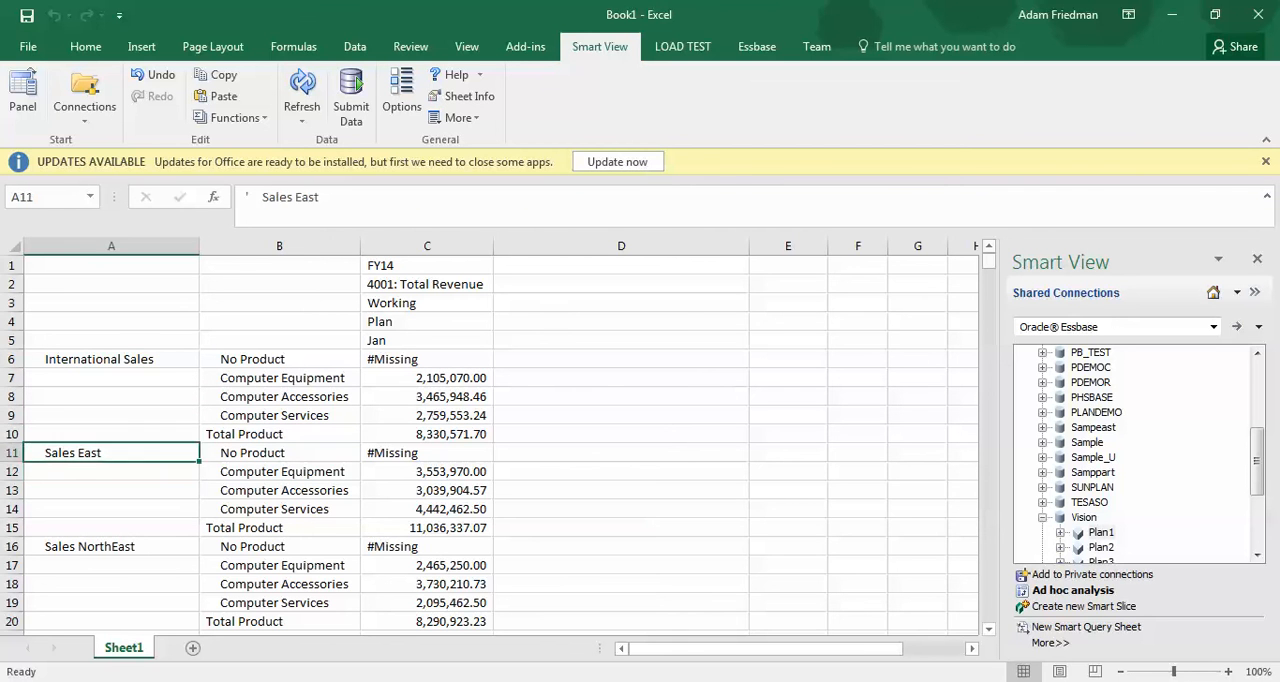
key("Down")
key("Down")
key("Down")
key("Down")
key("Down")
key("Down")
key("Down")
key("Down")
key("Down")
key("Down")
key("Down")
key("Down")
key("Down")
key("Down")
key("Down")
key("Down")
key("Down")
key("Down")
key("Down")
key("Down")
key("Down")
key("Down")
key("Down")
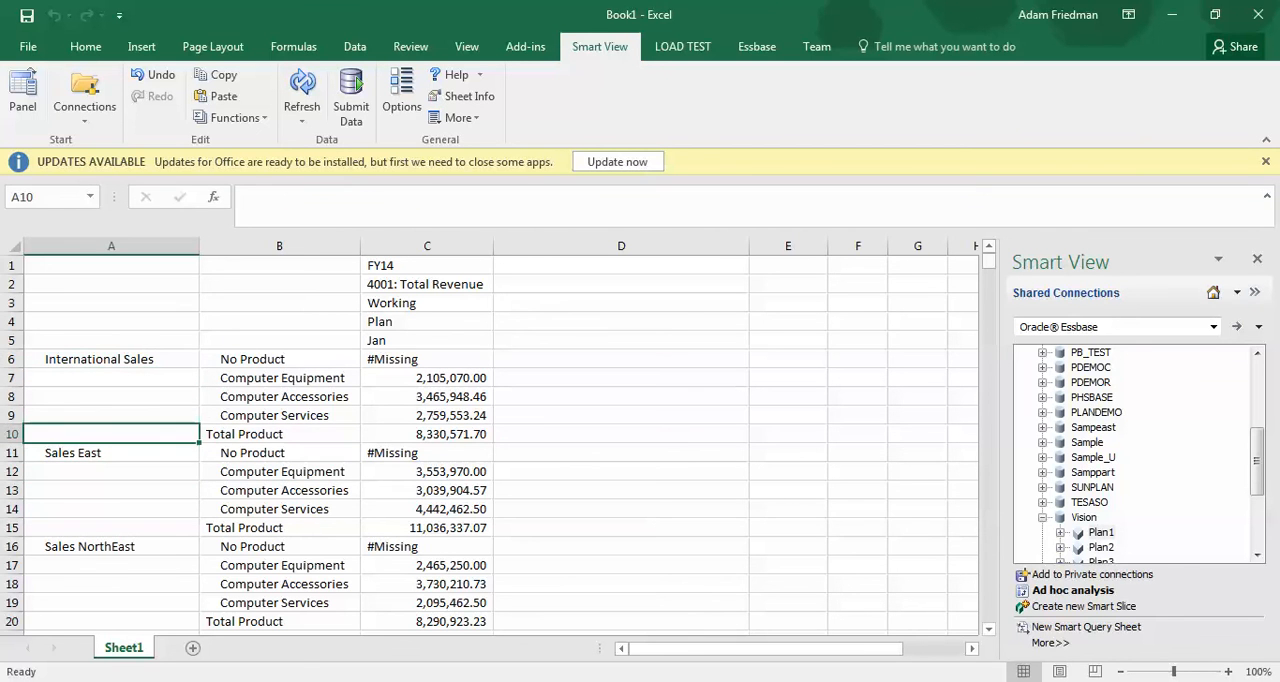
key("Down")
key("Down")
key("Down")
key("Down")
key("Down")
key("Down")
key("Down")
key("Down")
key("Down")
key("Down")
key("Down")
key("Down")
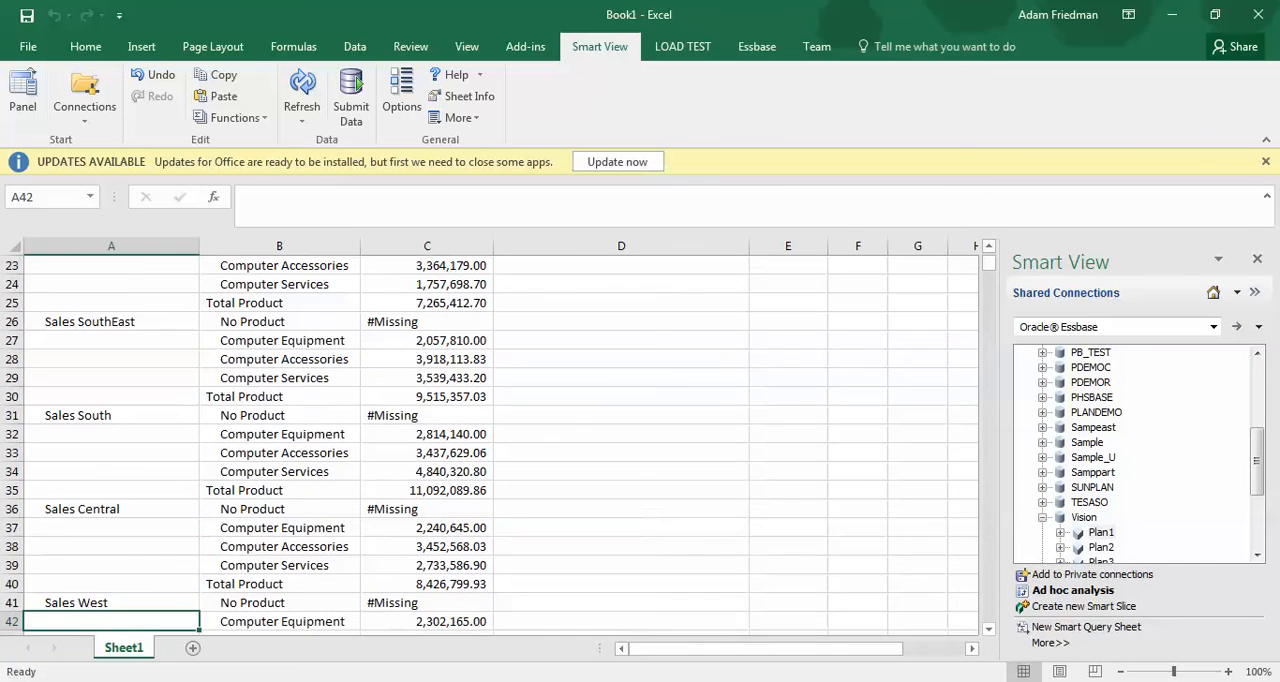
key("Up")
key("Up")
key("Up")
key("Up")
key("Up")
key("Up")
key("Up")
key("Up")
key("Up")
key("Up")
key("Up")
key("Up")
key("Up")
key("Up")
key("Up")
key("Up")
key("Up")
key("Up")
key("Up")
key("Up")
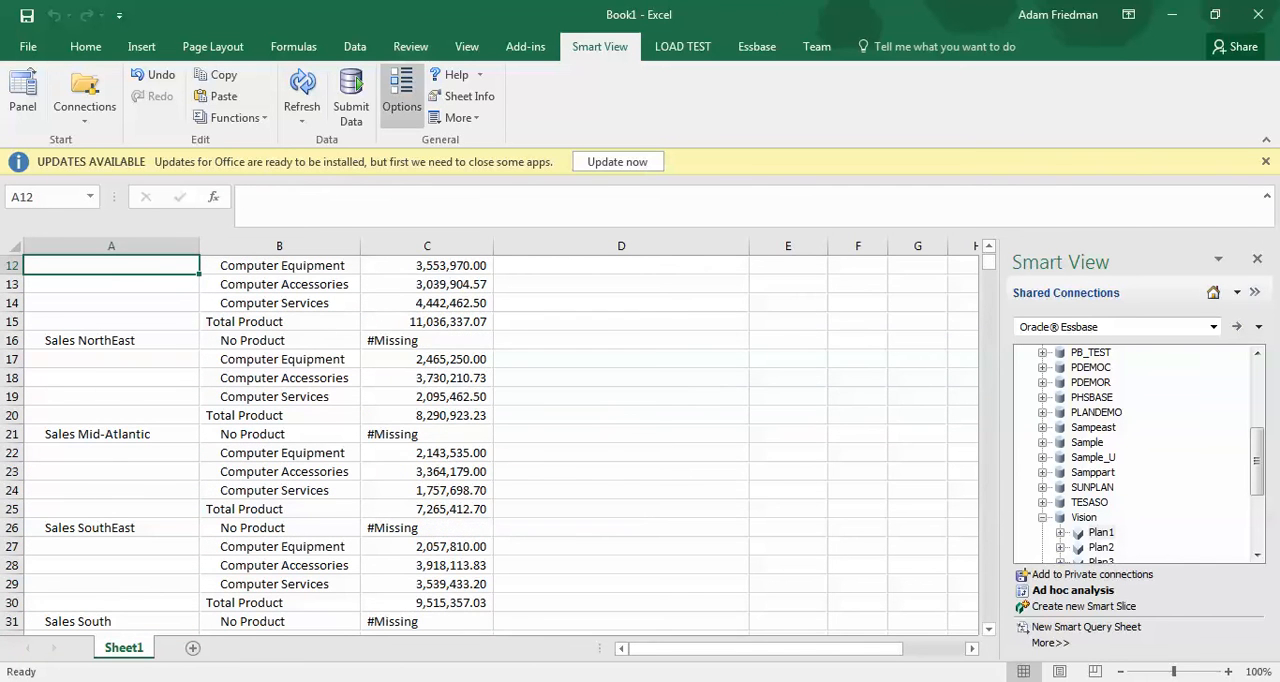
Turn off repeated-member row suppression, suppress No Data / Missing rows instead, and refresh the ad hoc grid
left_click(401, 95)
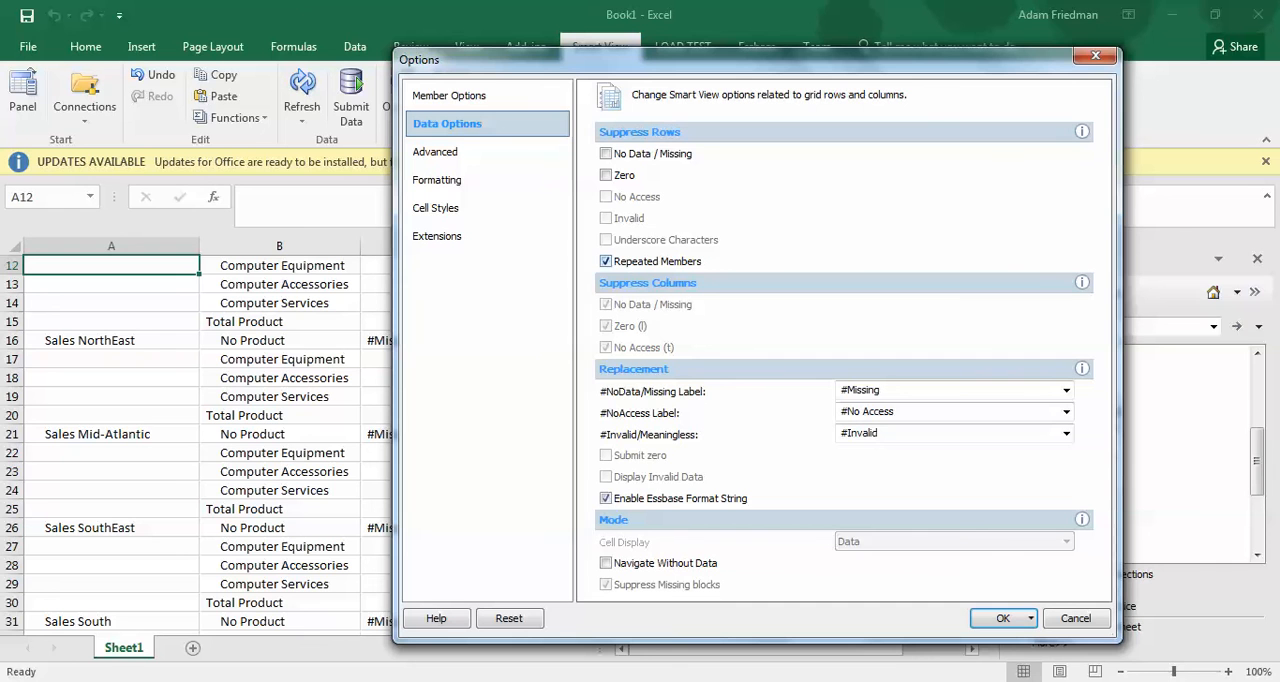
left_click(605, 261)
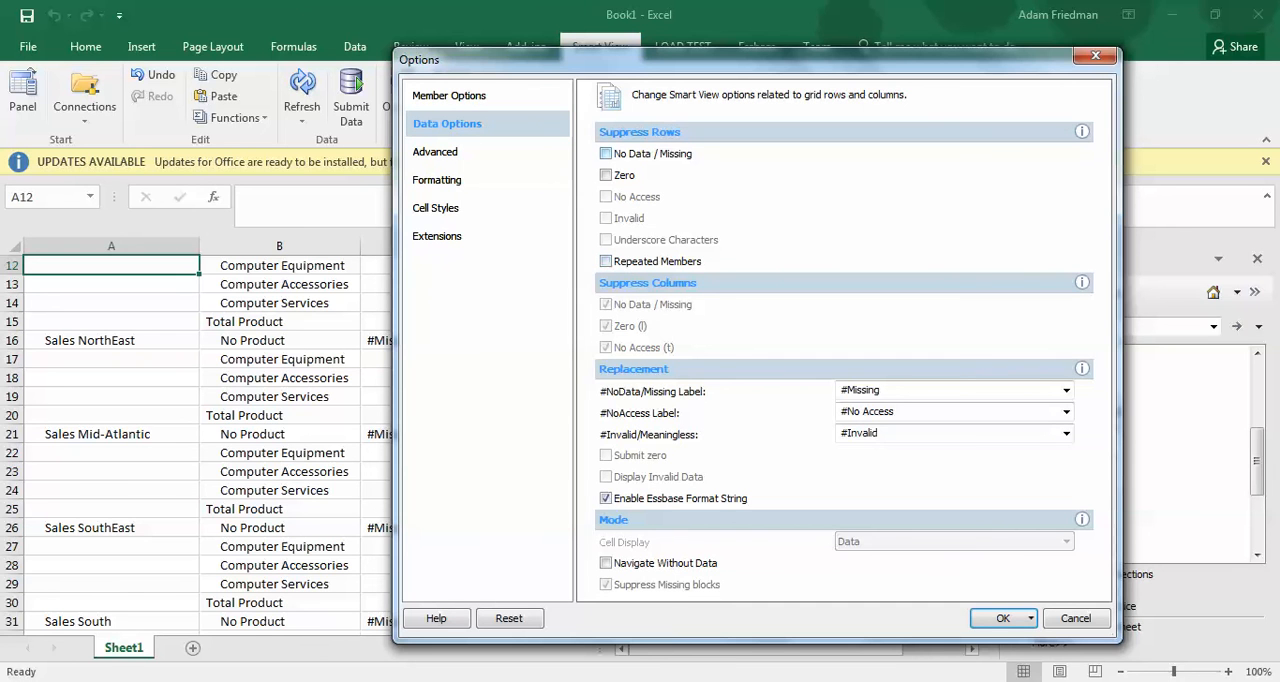
left_click(605, 153)
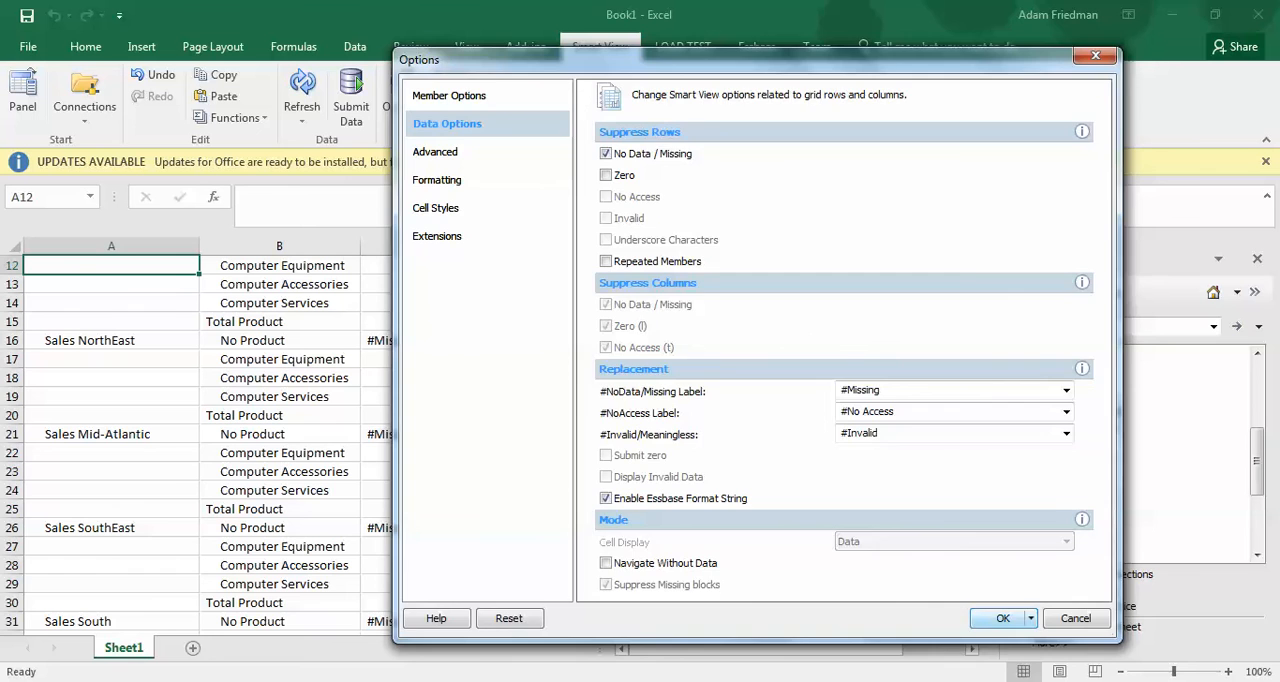
left_click(1003, 618)
left_click(302, 86)
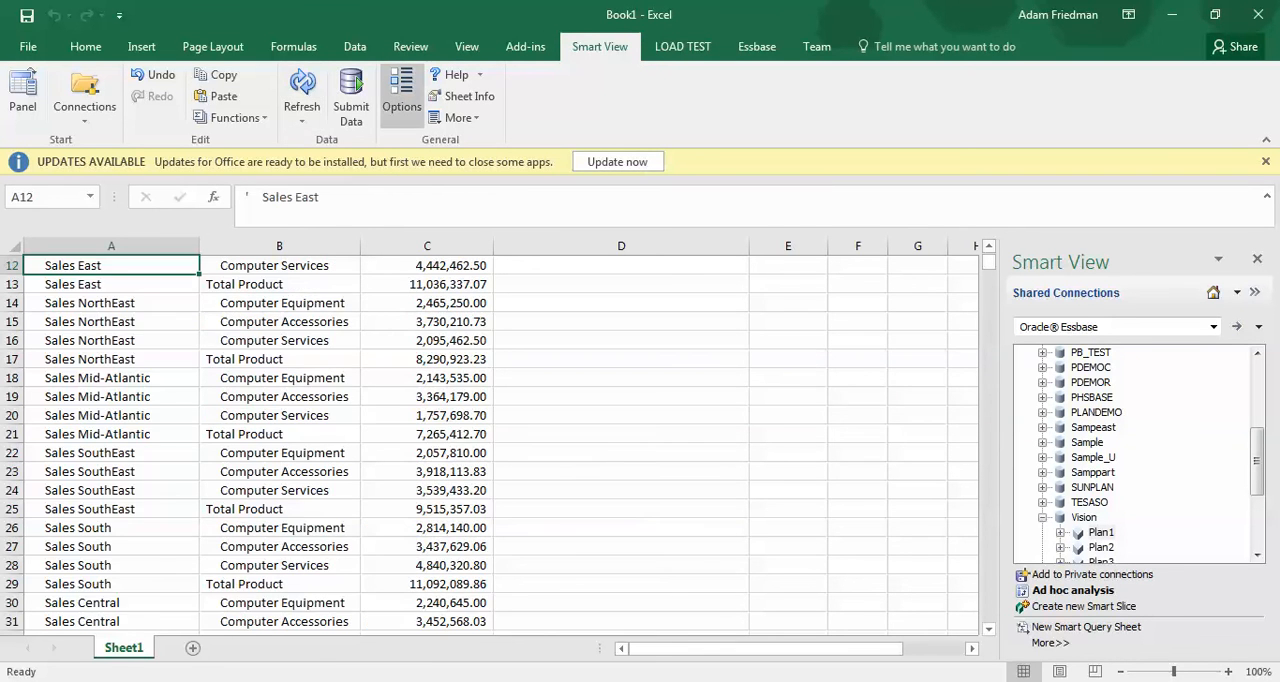
Enable Navigate Without Data in the Smart View data options and refresh the grid
left_click(401, 95)
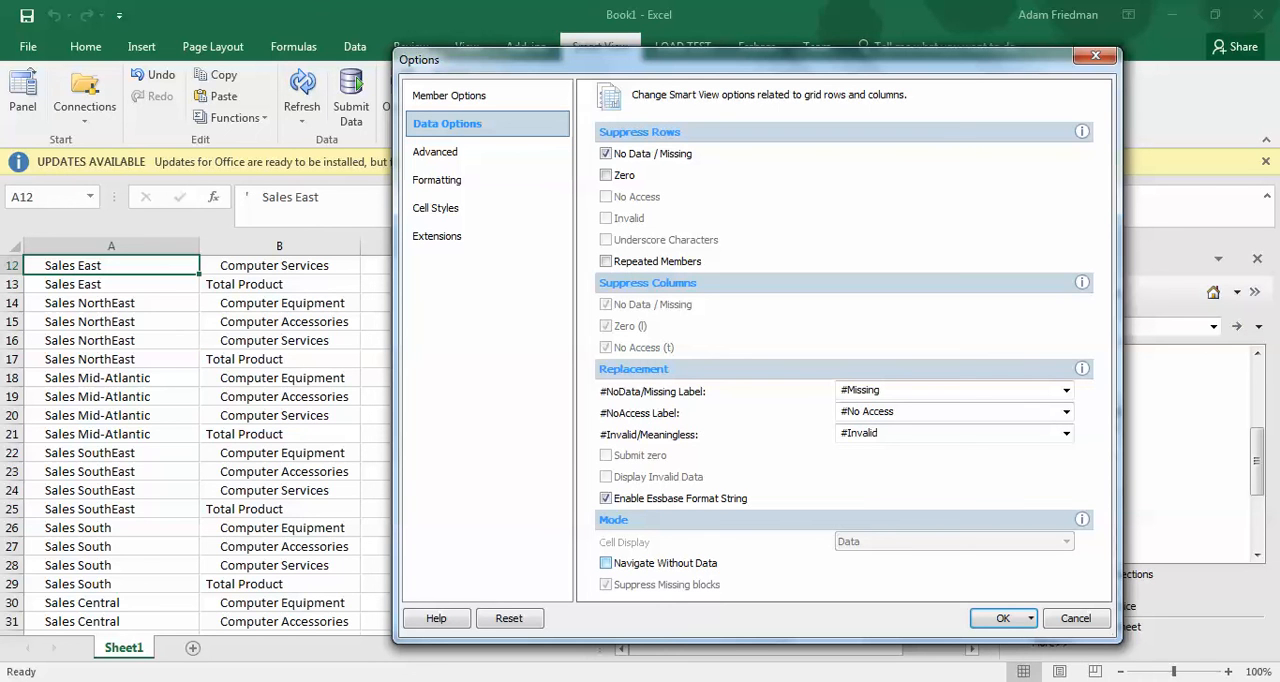
left_click(605, 563)
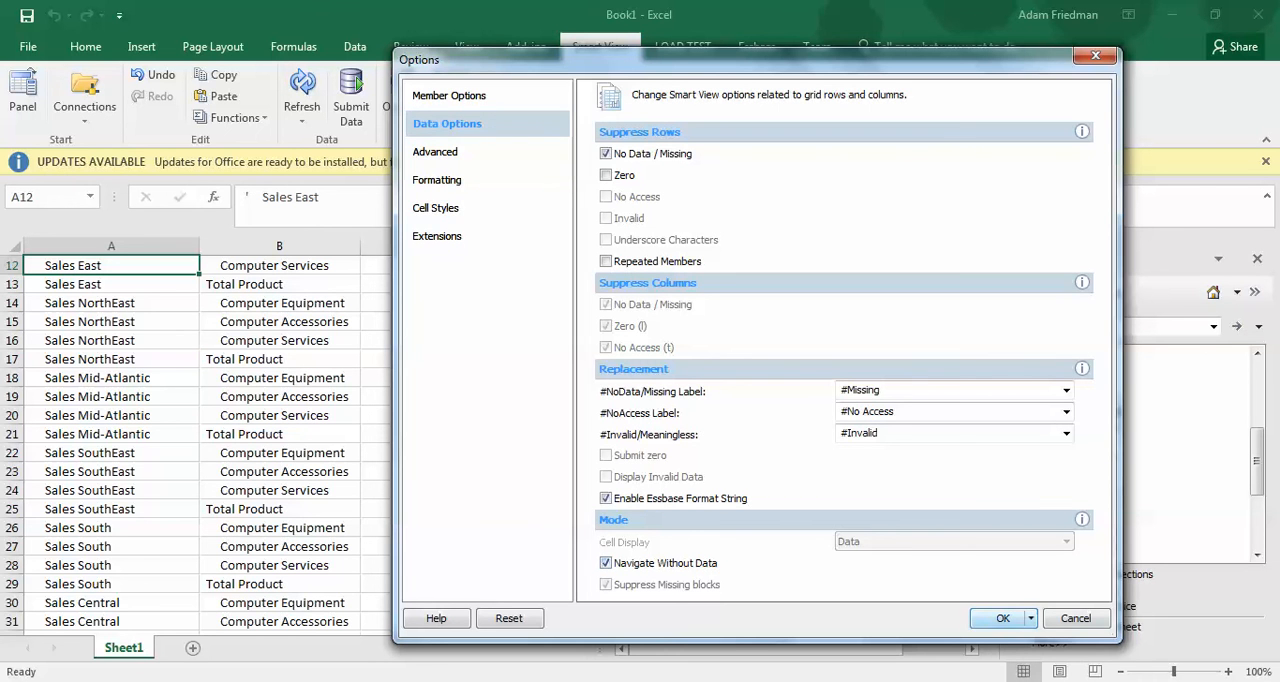
left_click(1003, 618)
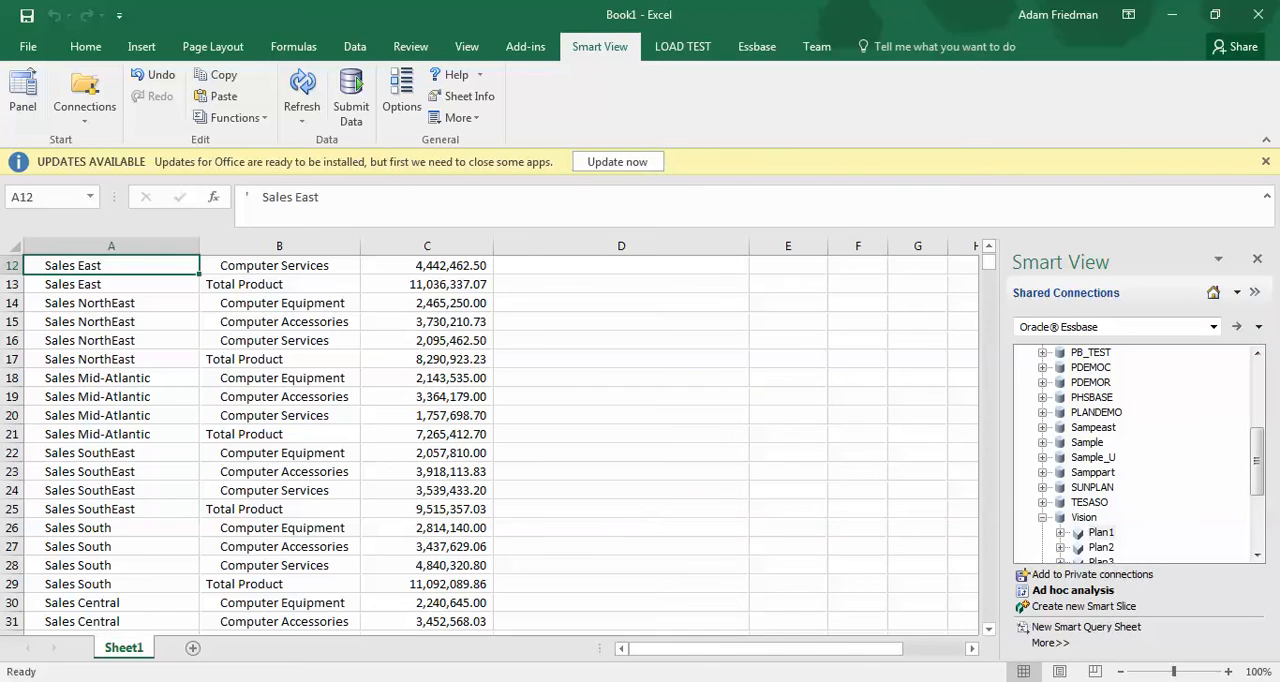
left_click(302, 84)
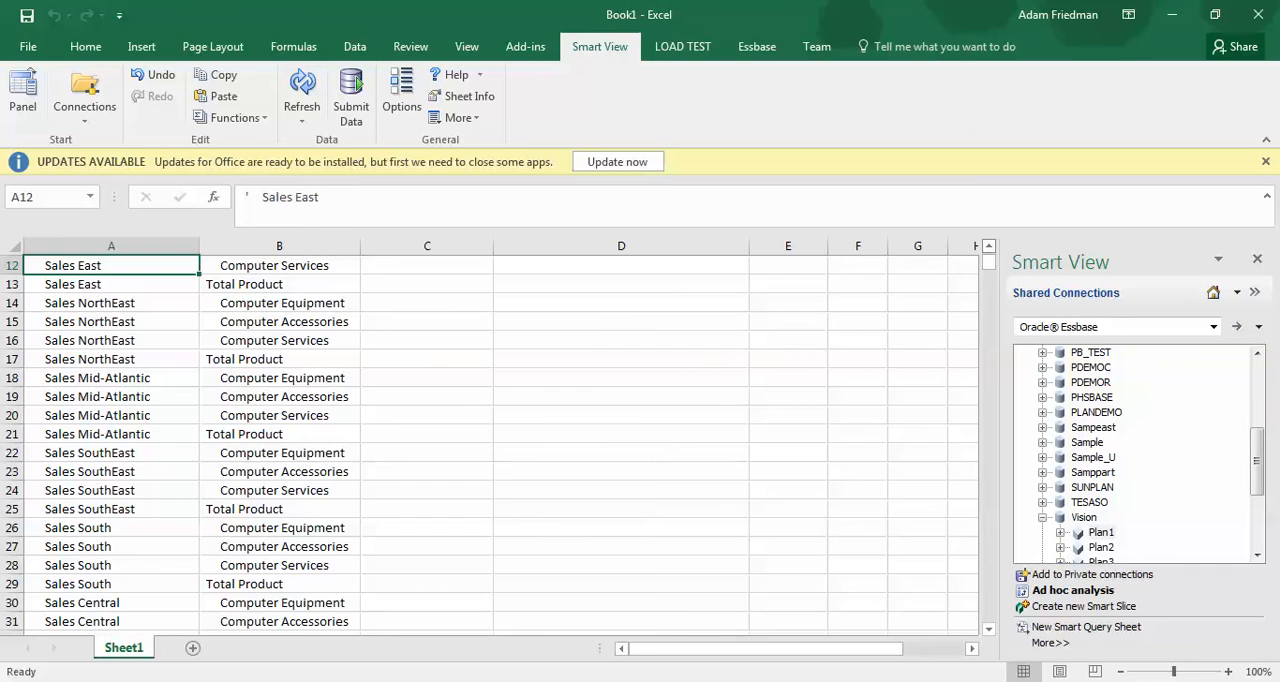
Pivot the region dimension from rows to columns using the International Sales member in A6
left_click(989, 246)
left_click(989, 246)
left_click(989, 246)
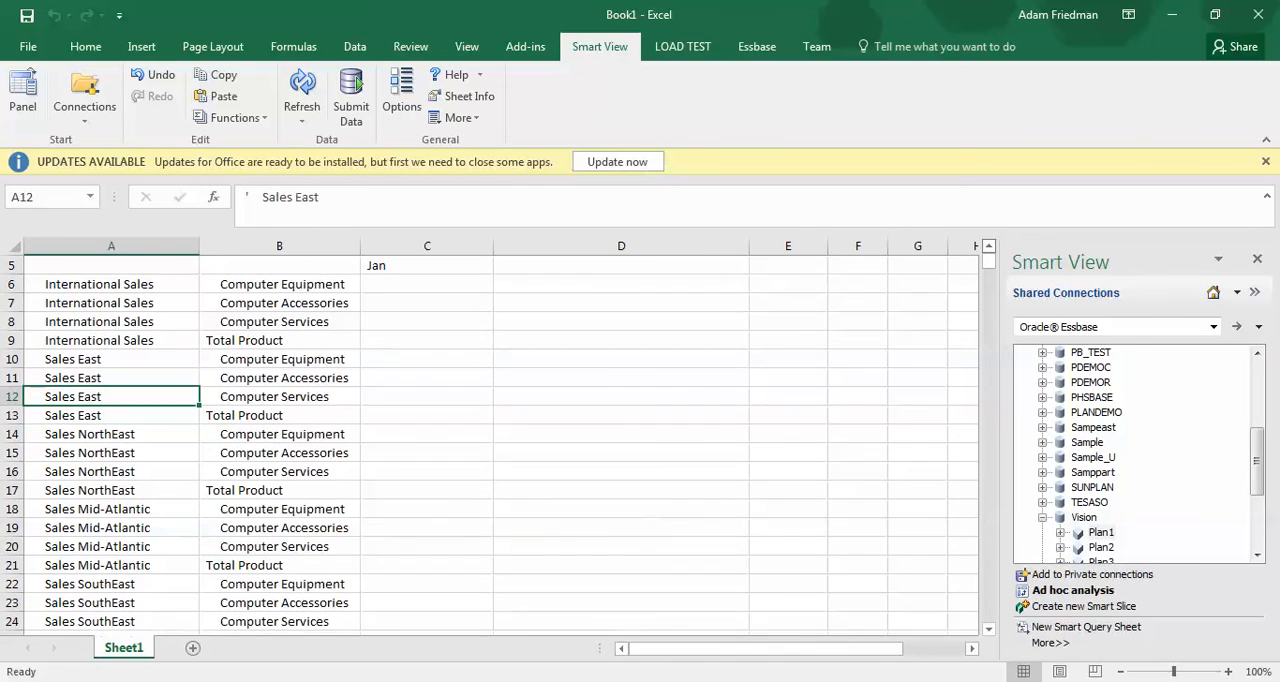
left_click(989, 246)
left_click(989, 246)
left_click(989, 246)
left_click(989, 246)
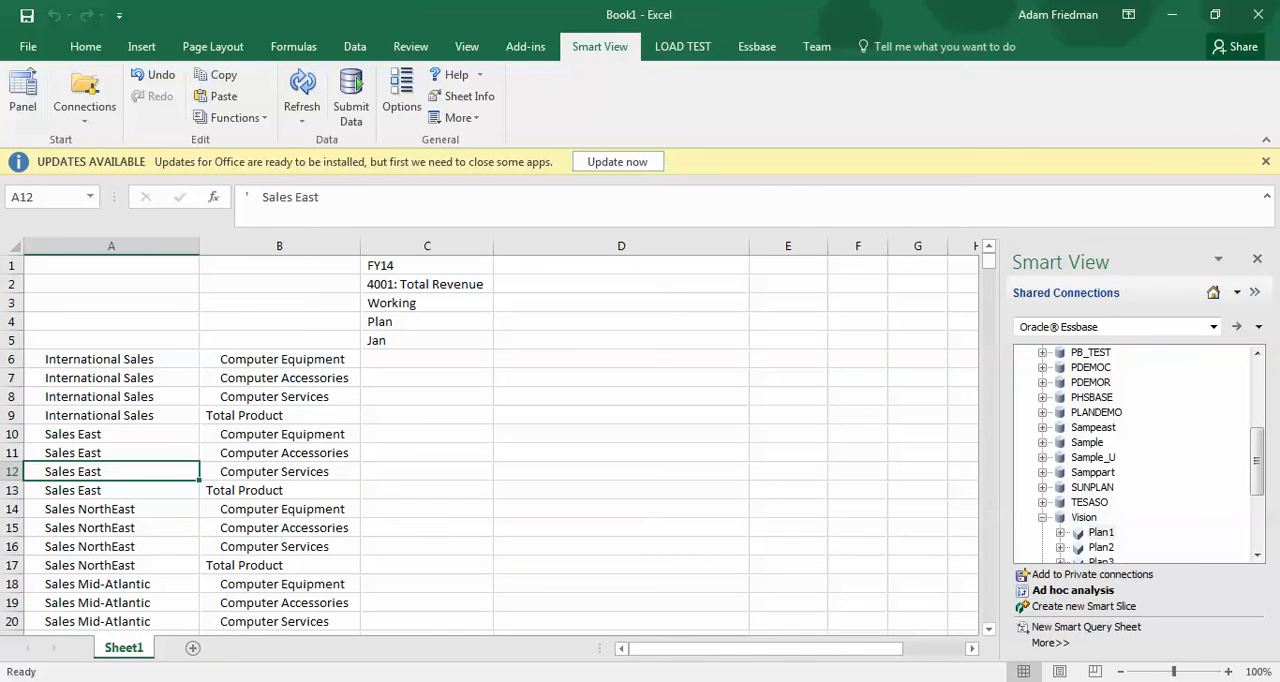
left_click(280, 378)
left_click(111, 359)
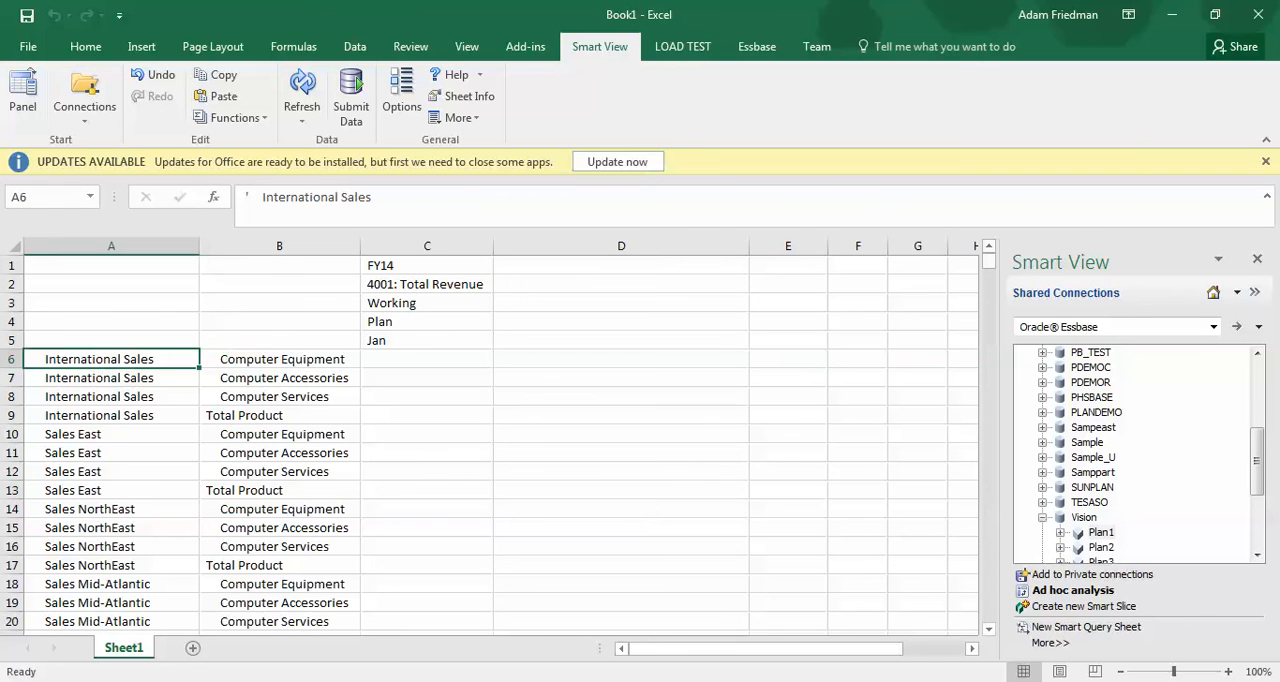
left_click(757, 46)
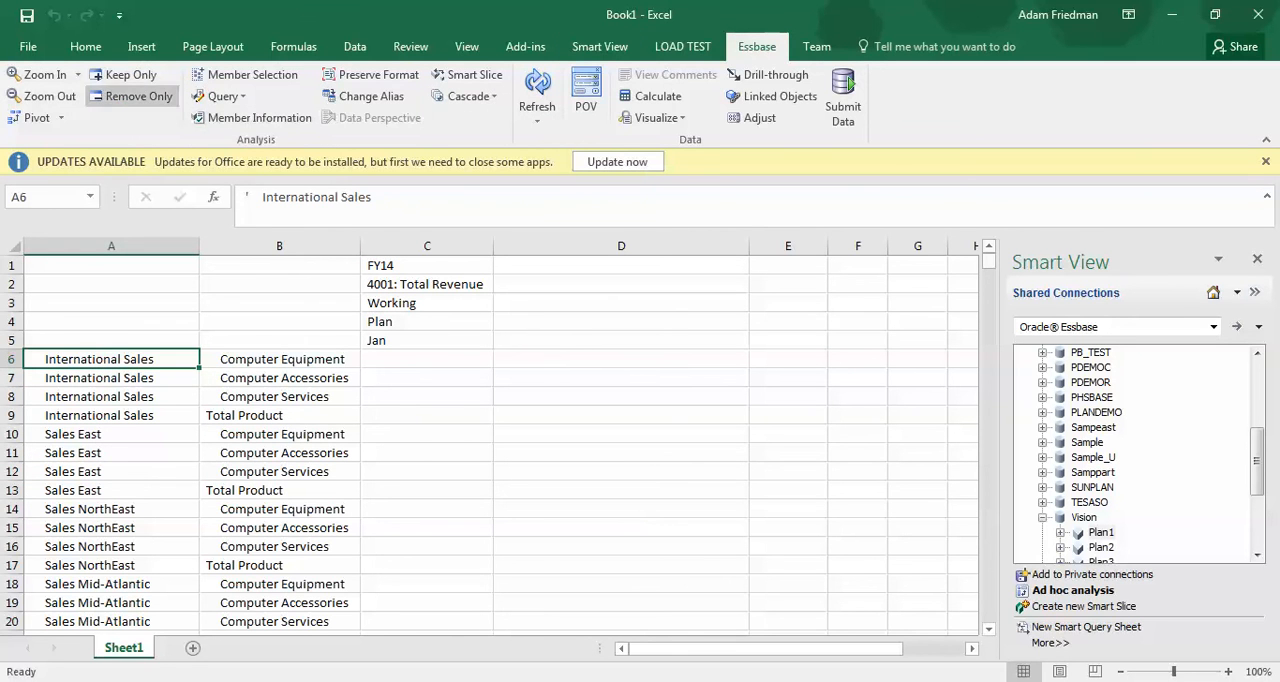
left_click(30, 118)
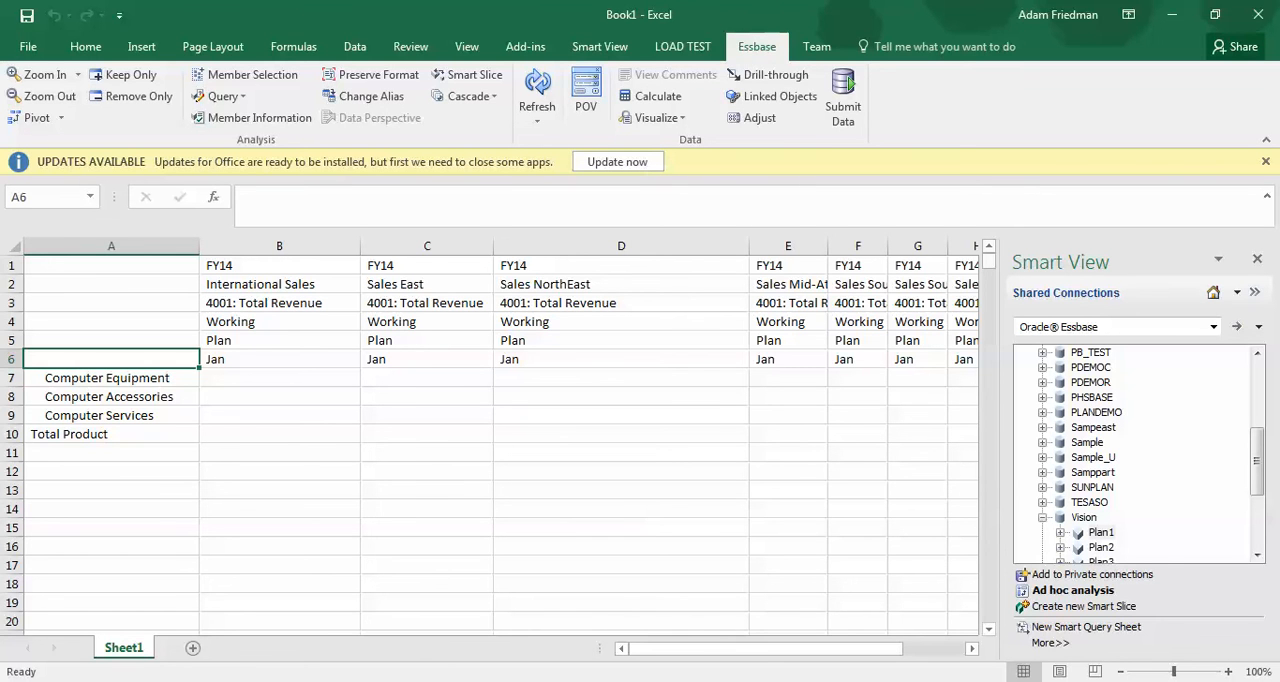
Turn off Navigate Without Data and refresh the pivoted grid, fitting column E to its contents
left_click(600, 47)
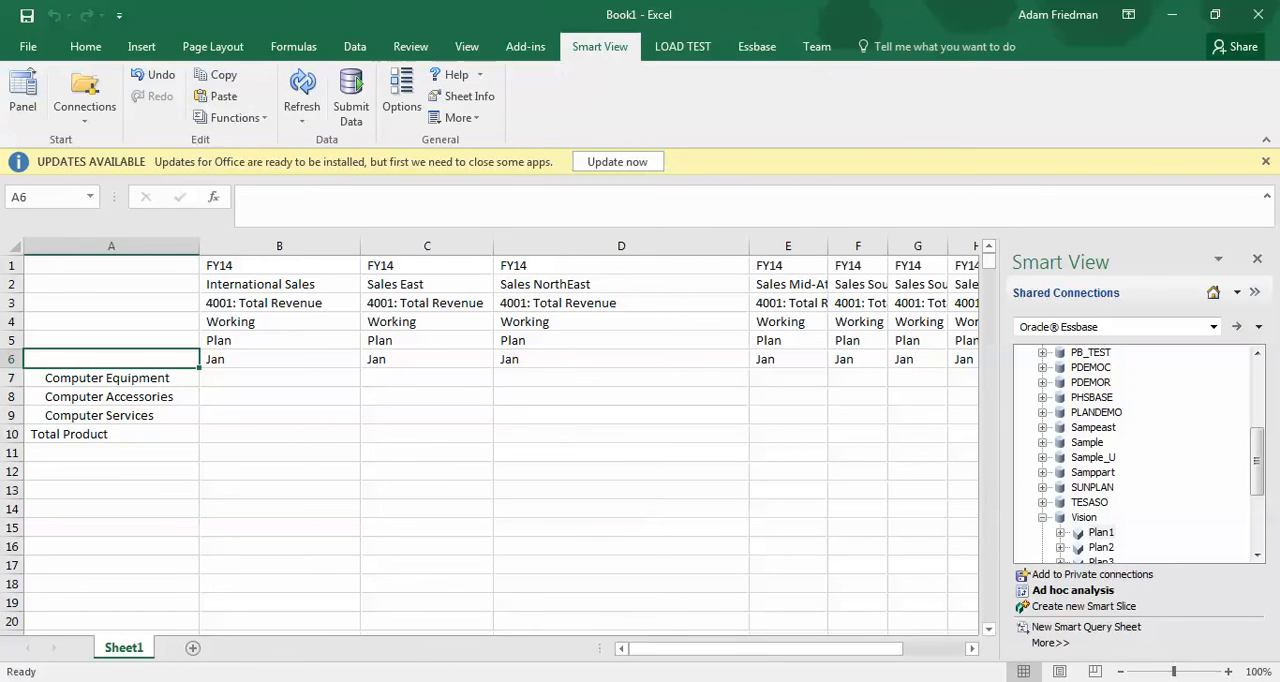
left_click(401, 95)
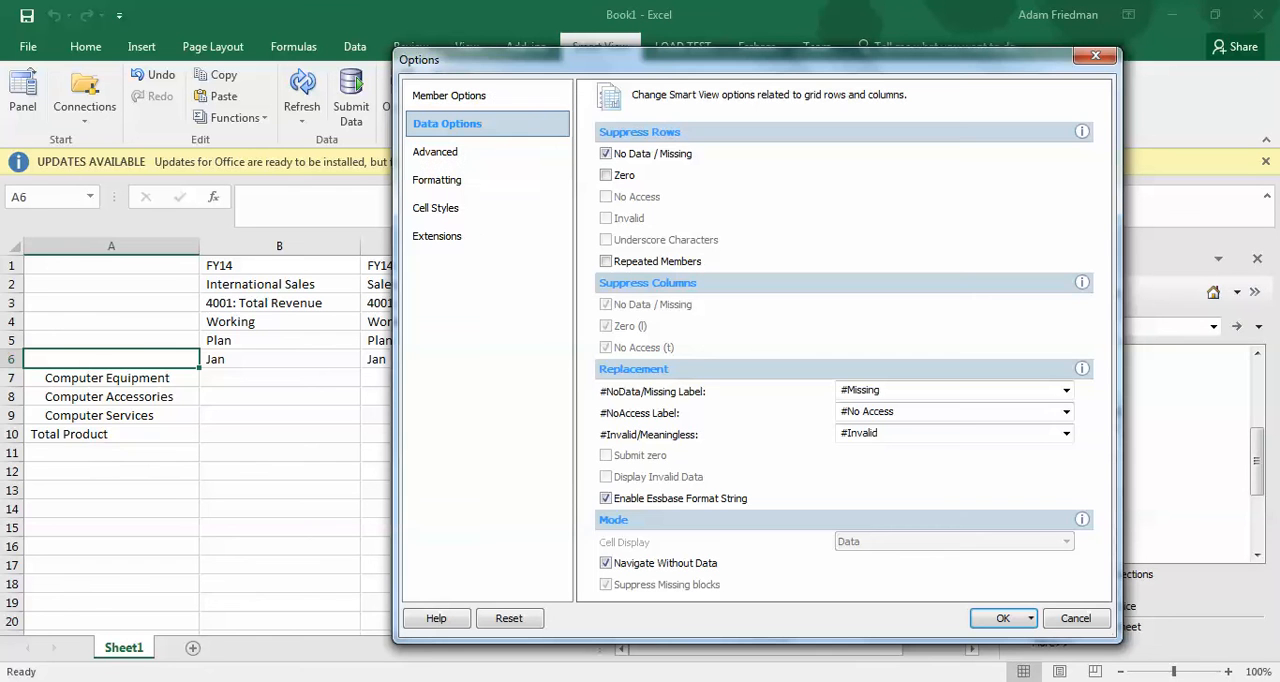
left_click(606, 563)
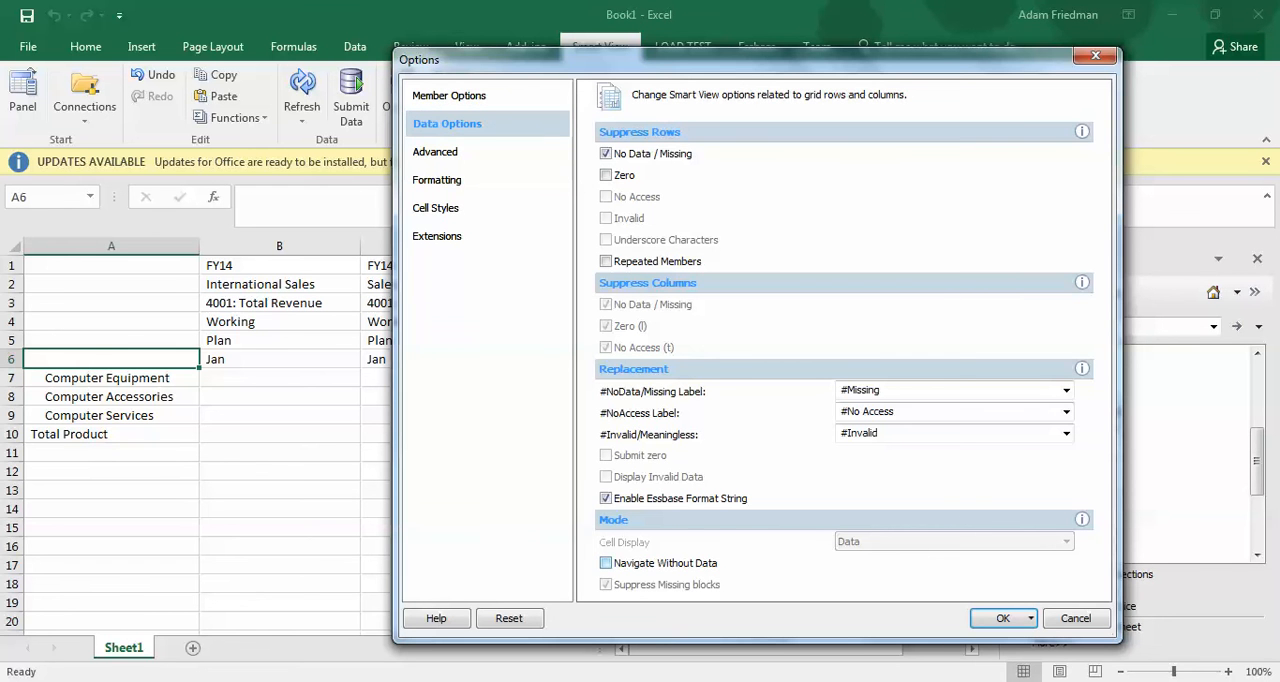
left_click(1002, 618)
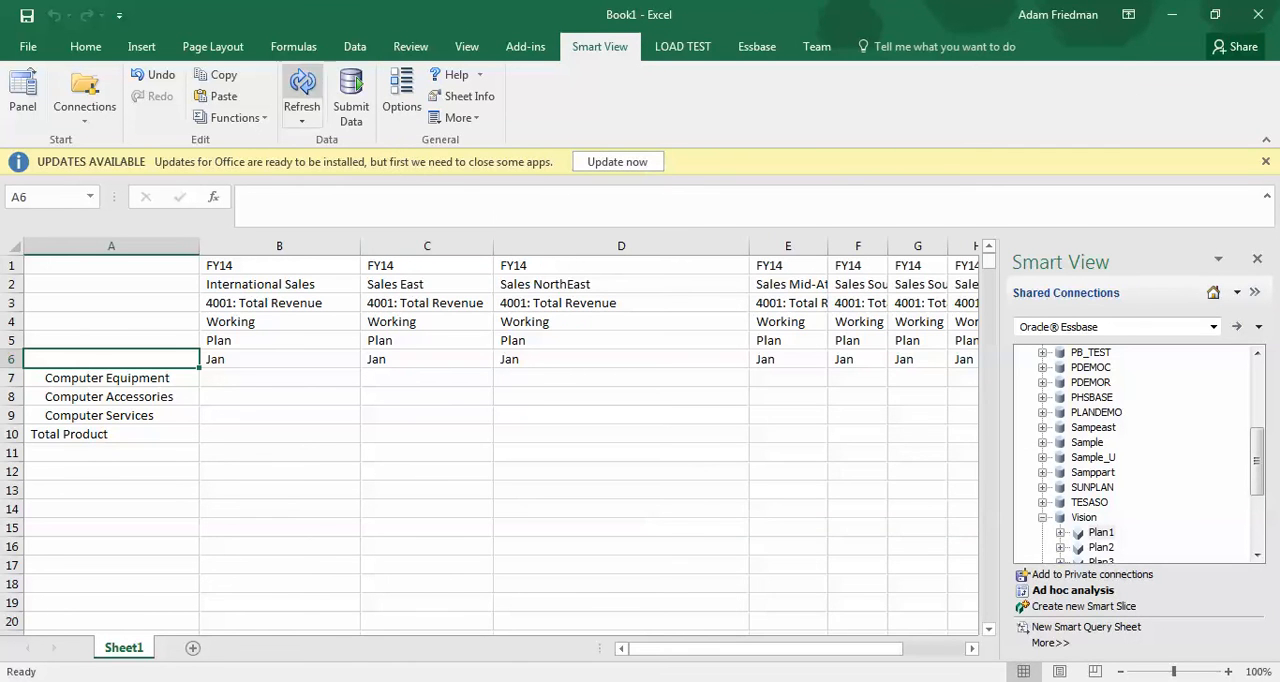
left_click(302, 86)
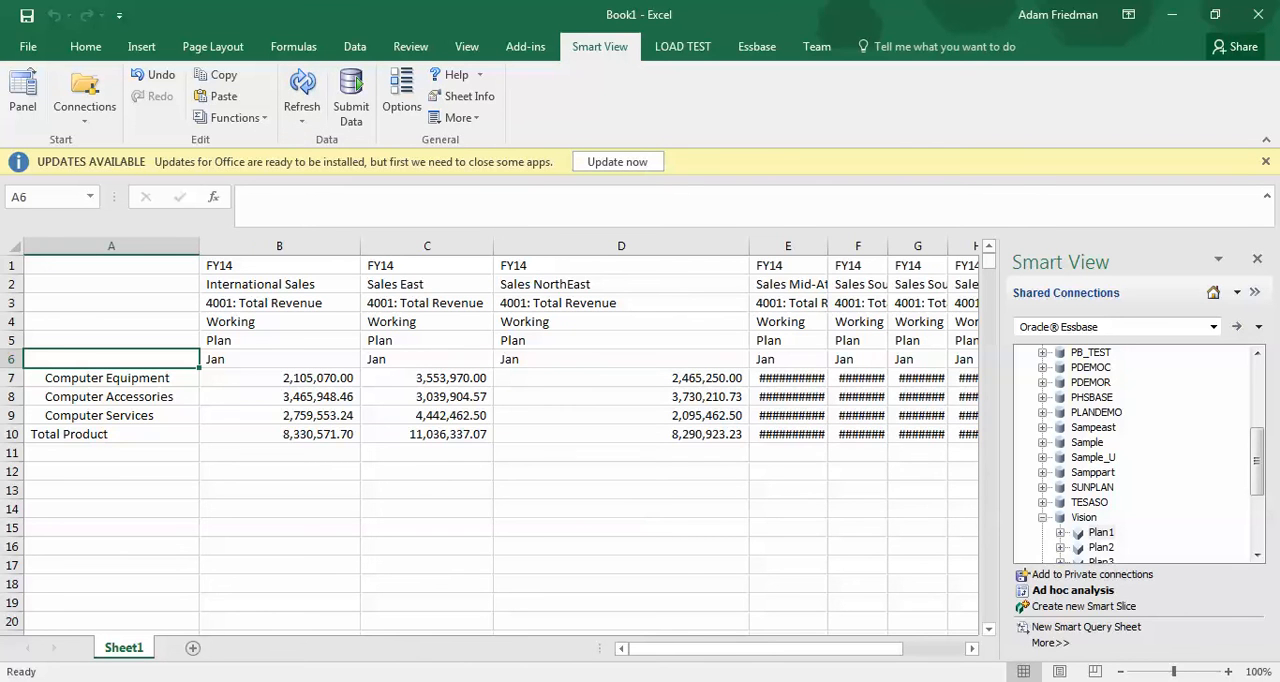
double_click(827, 246)
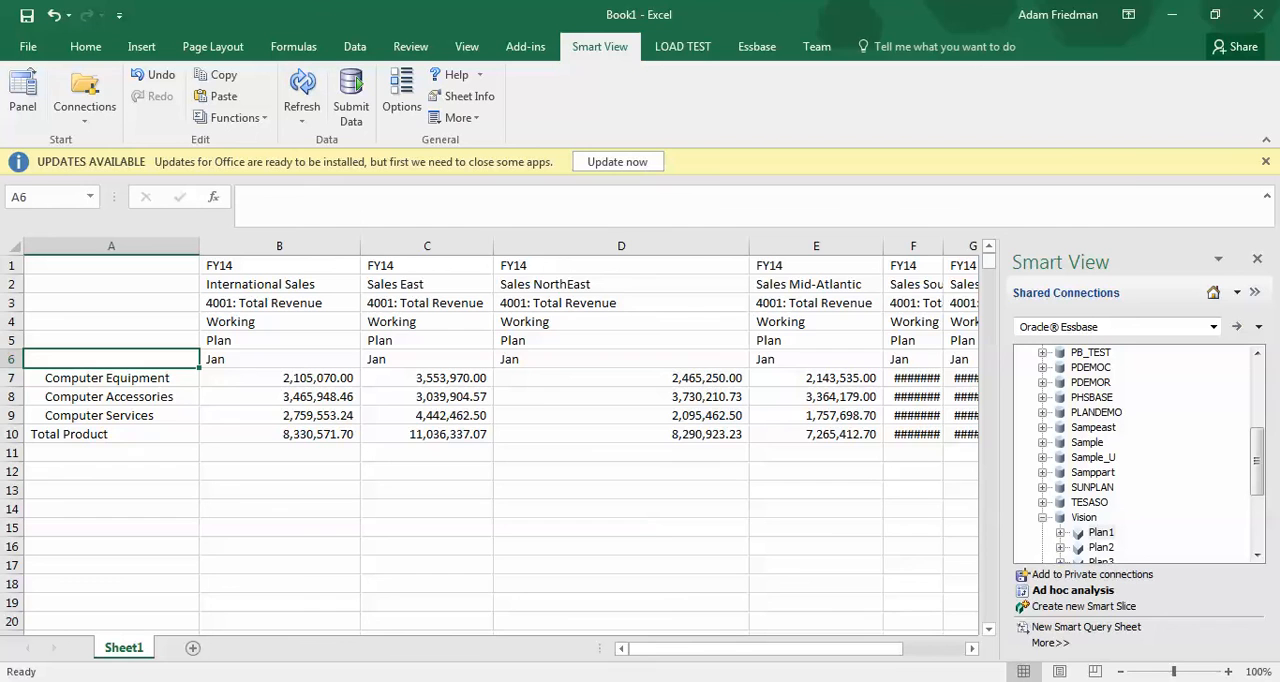
Open the Smart View data options
left_click(401, 95)
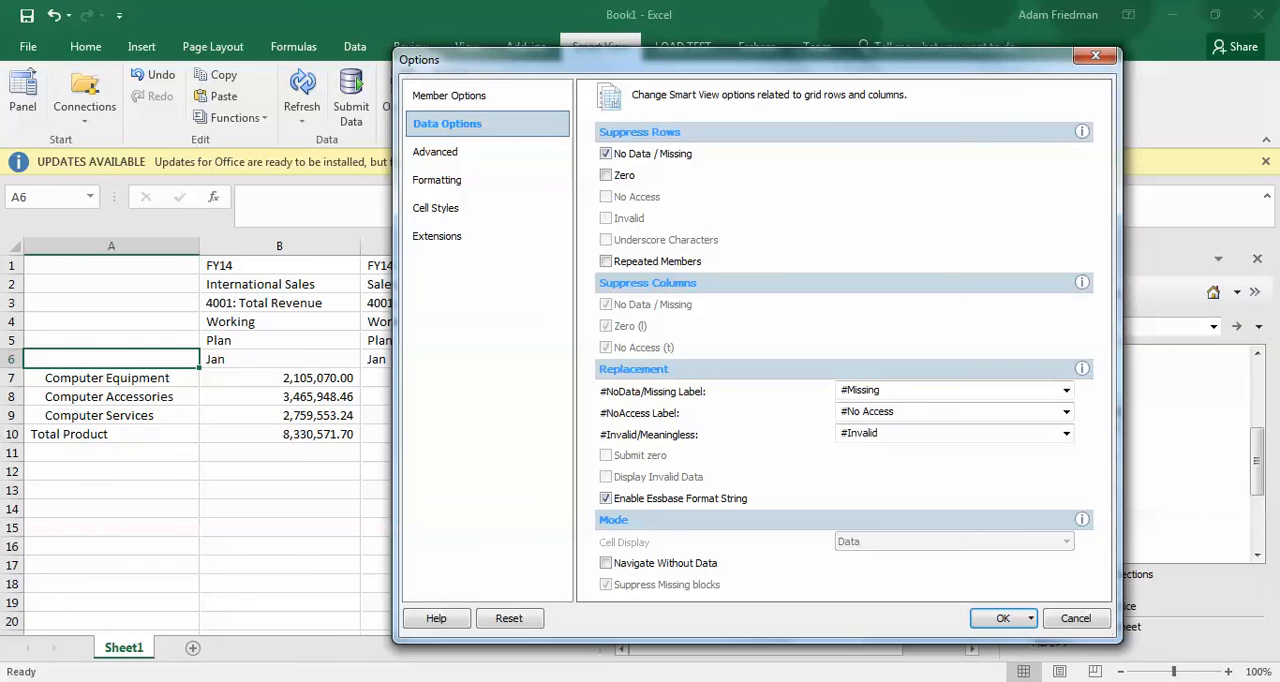